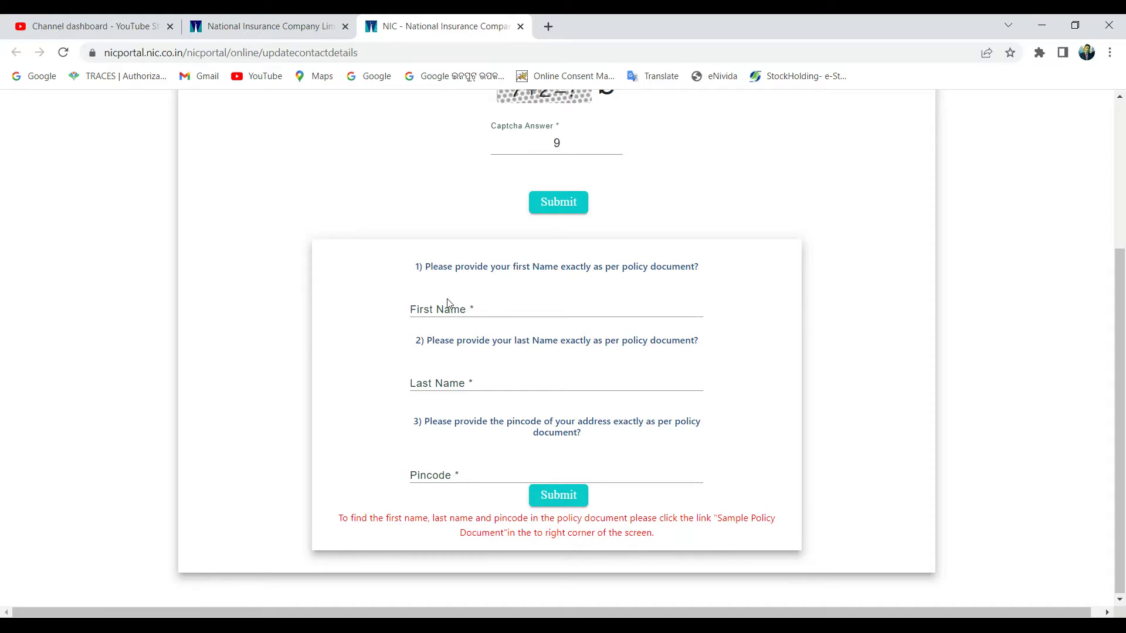
Enter the policyholder's first name, last name and pincode as on the policy, and submit them.
left_click(436, 311)
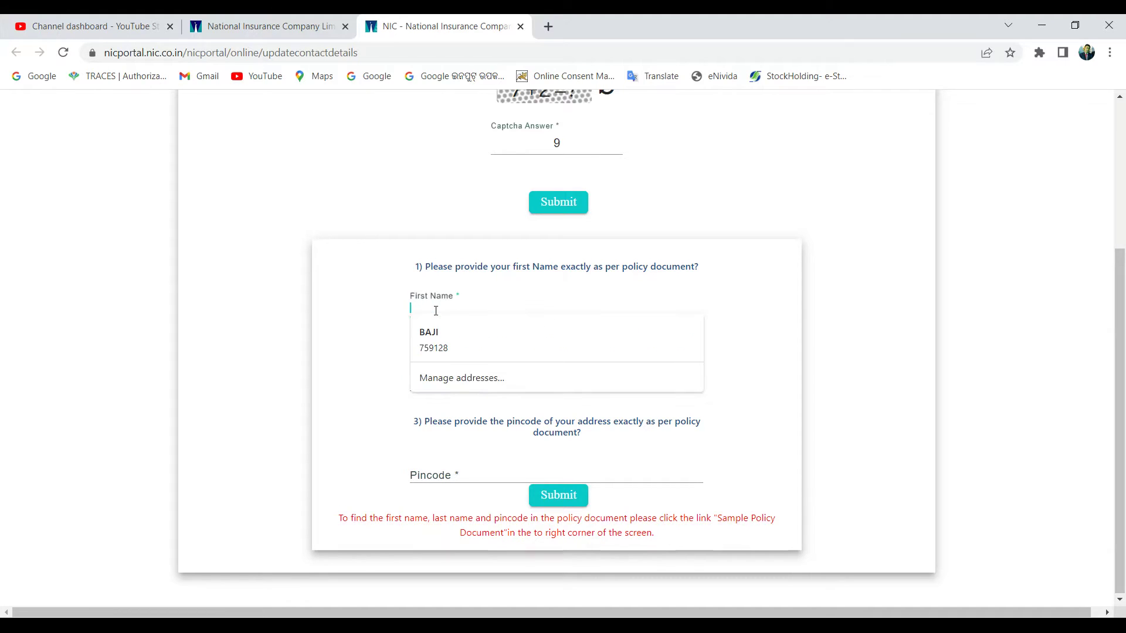
key("Tab")
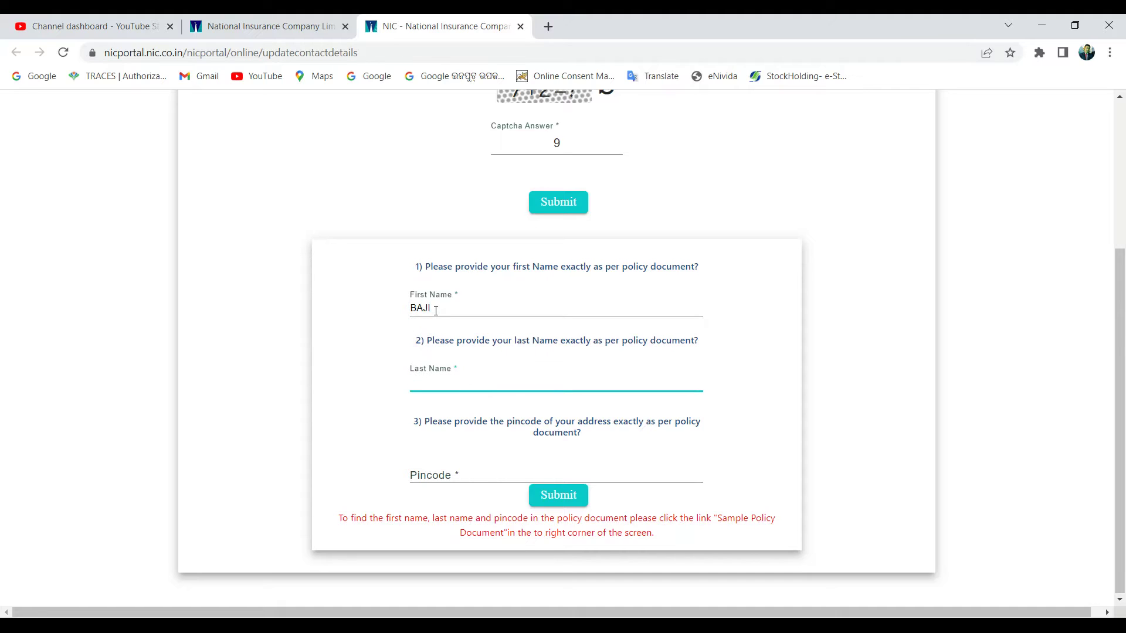
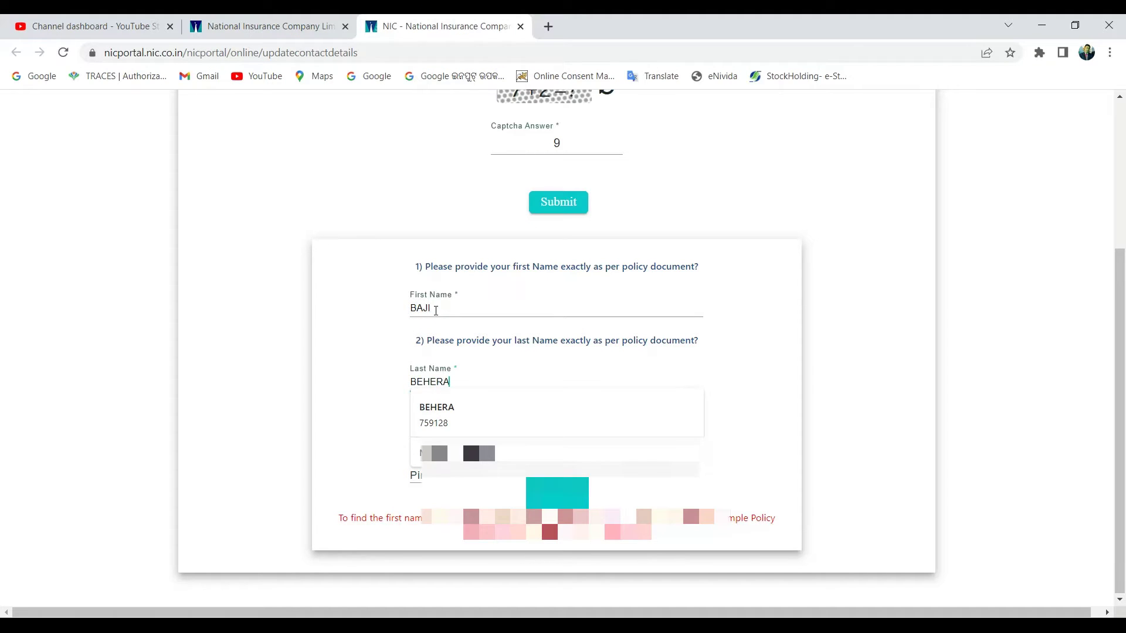
key("Tab")
type("75")
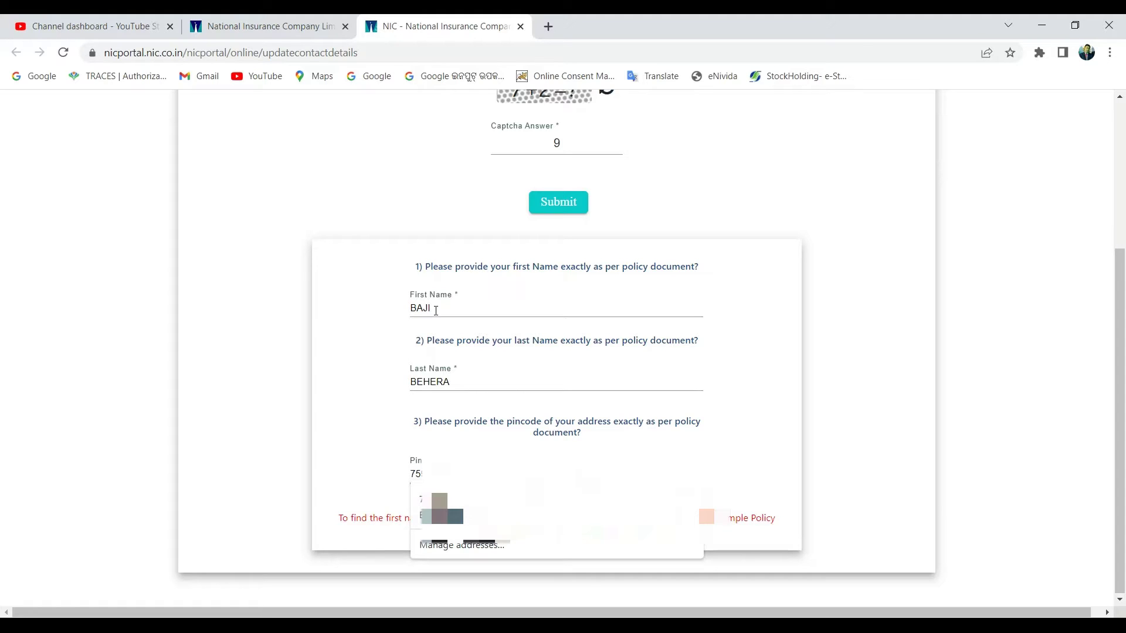
type("9128")
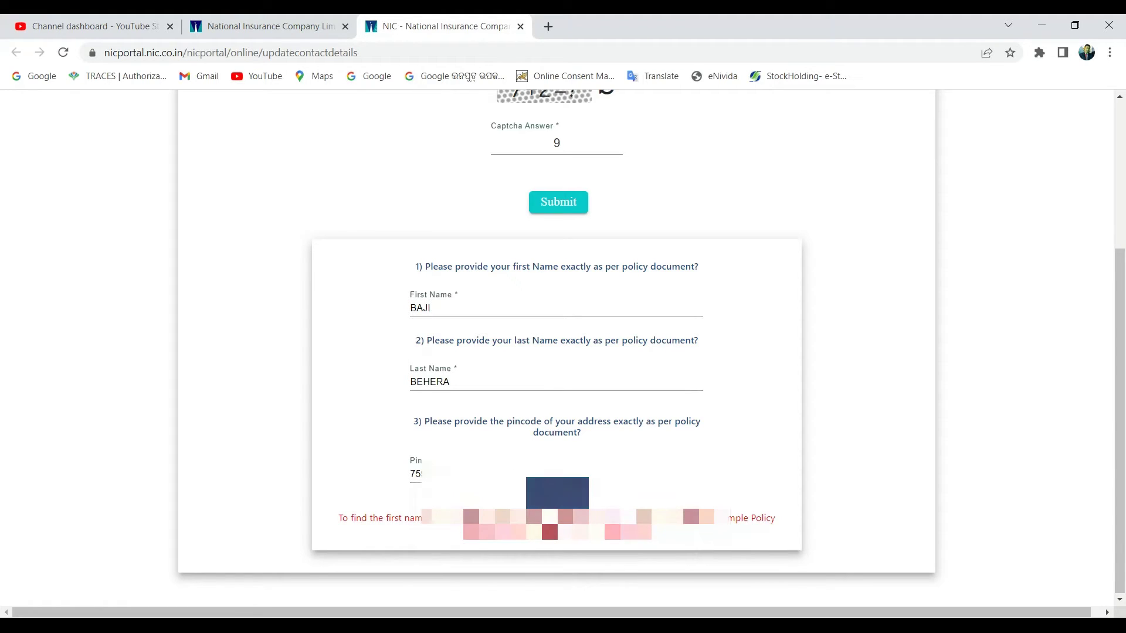
key("Return")
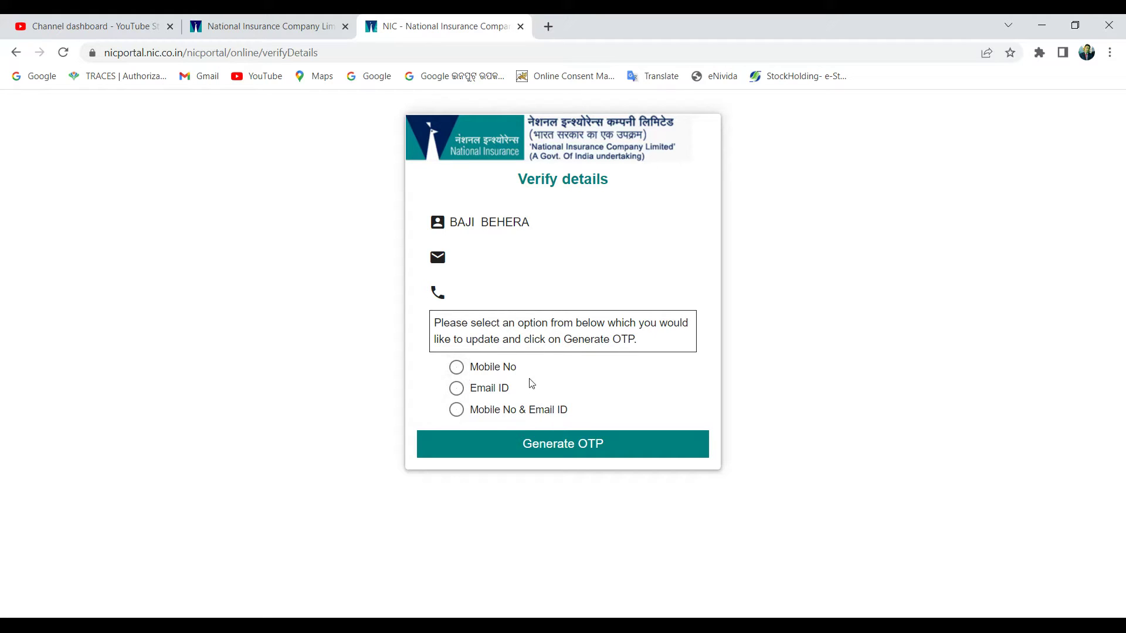
Choose 'Mobile No & Email ID' and enter the new mobile number and email address.
left_click(457, 368)
scroll(616, 398, "down", 1)
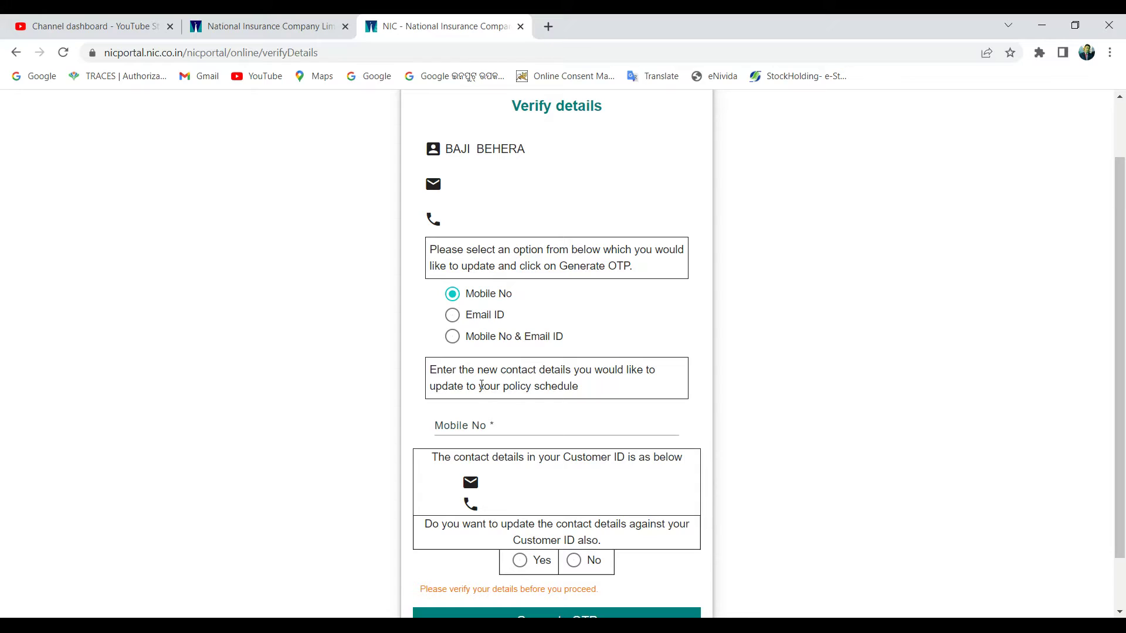
left_click(521, 431)
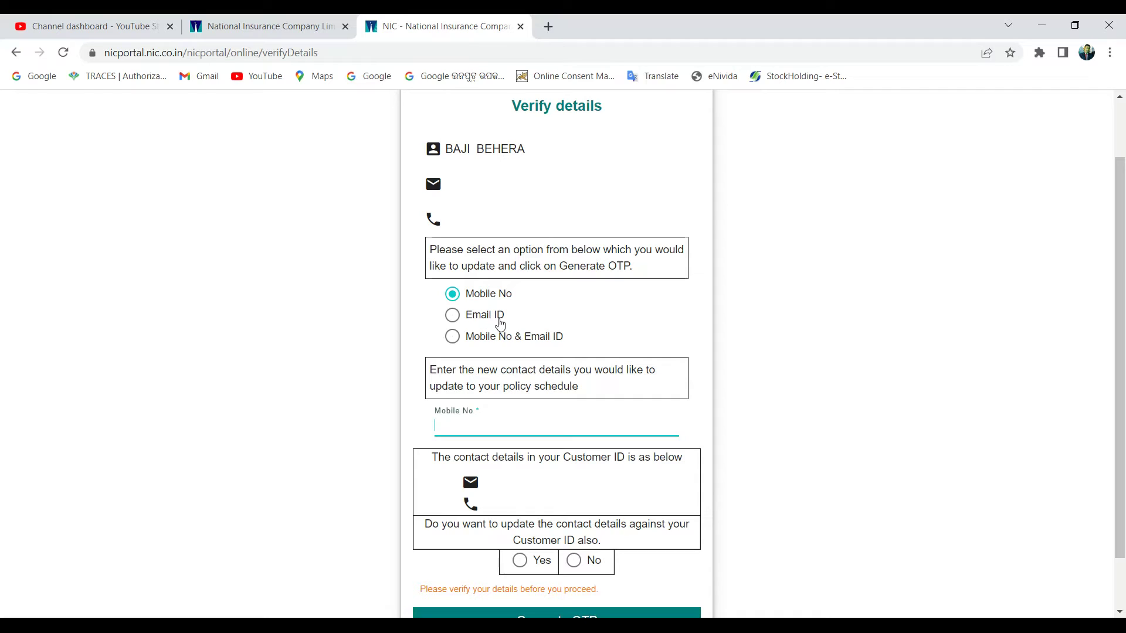
left_click(453, 336)
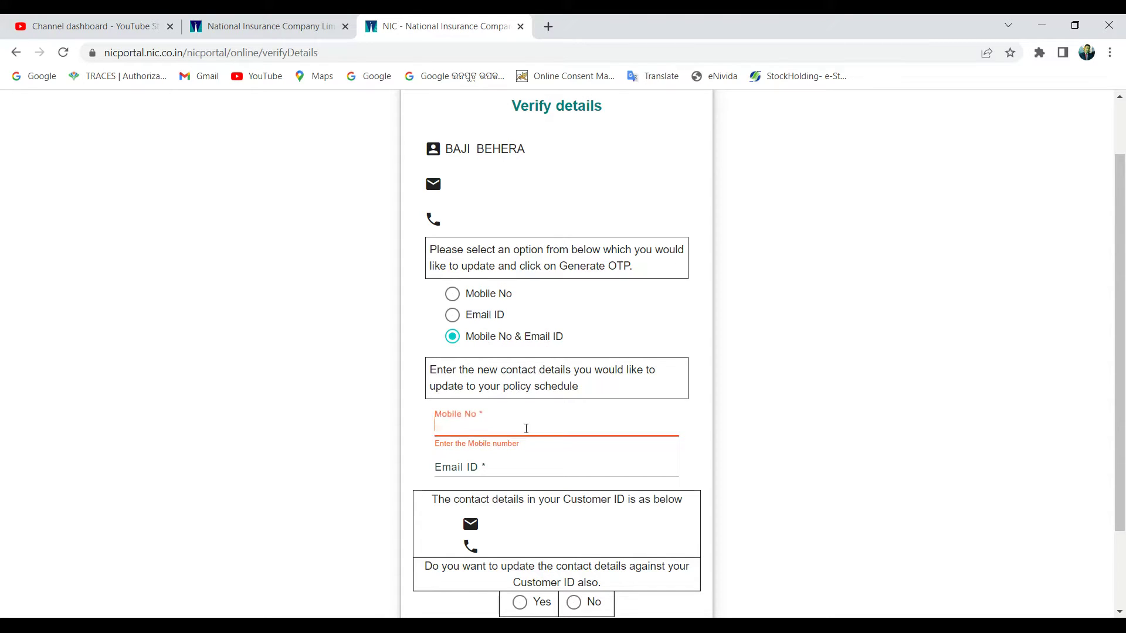
left_click(508, 468)
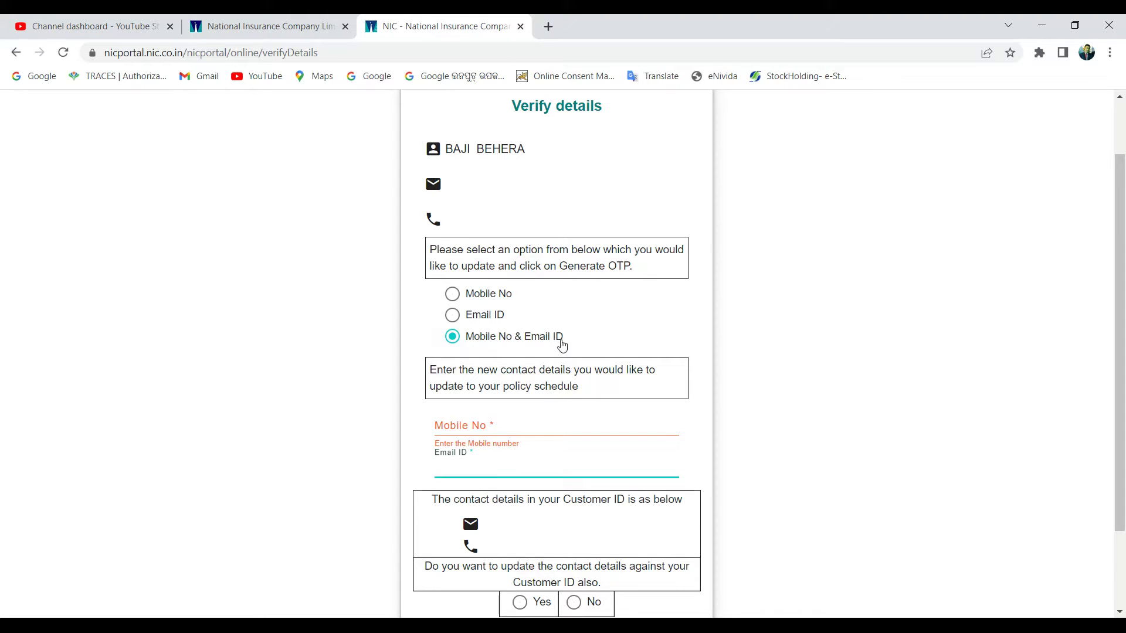
left_click(528, 427)
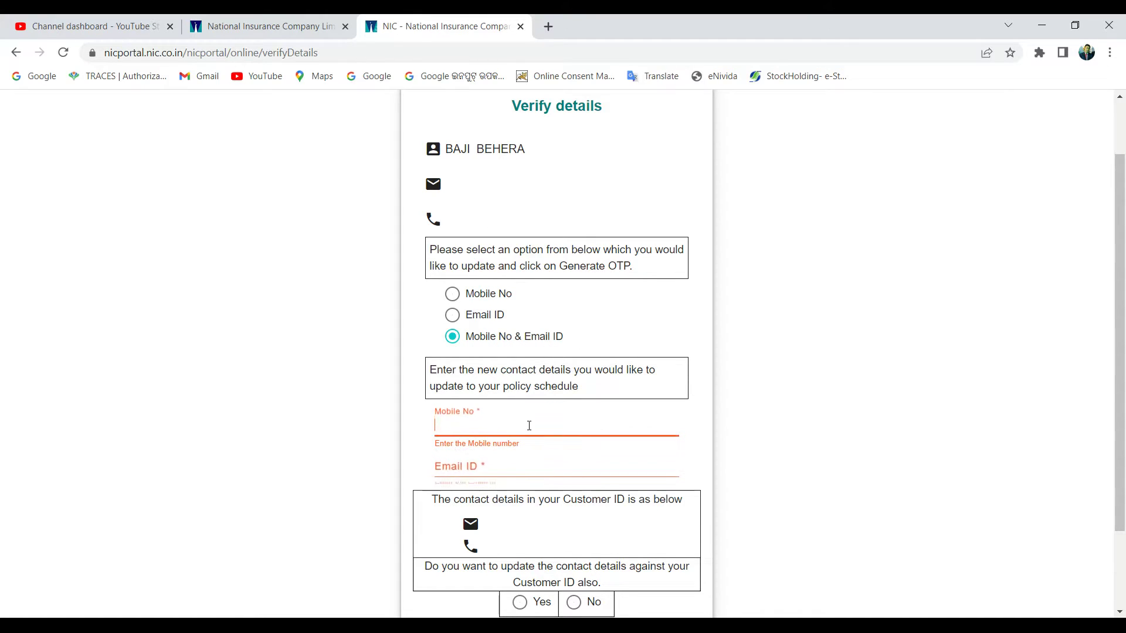
type("986")
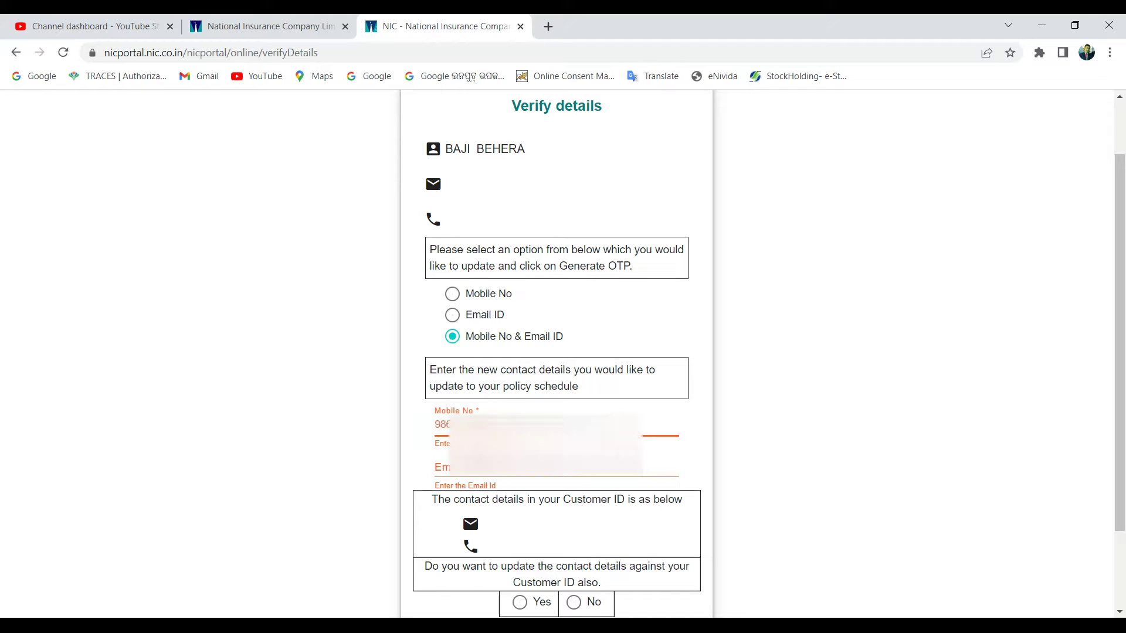
type("0")
left_click(518, 473)
type("beh")
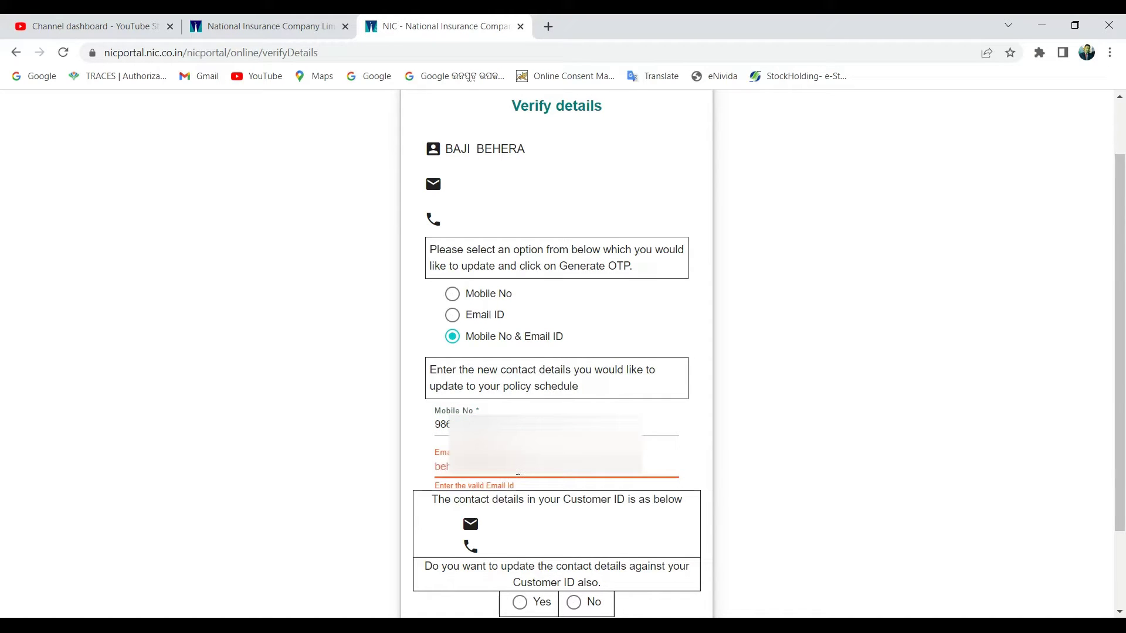
key("Tab")
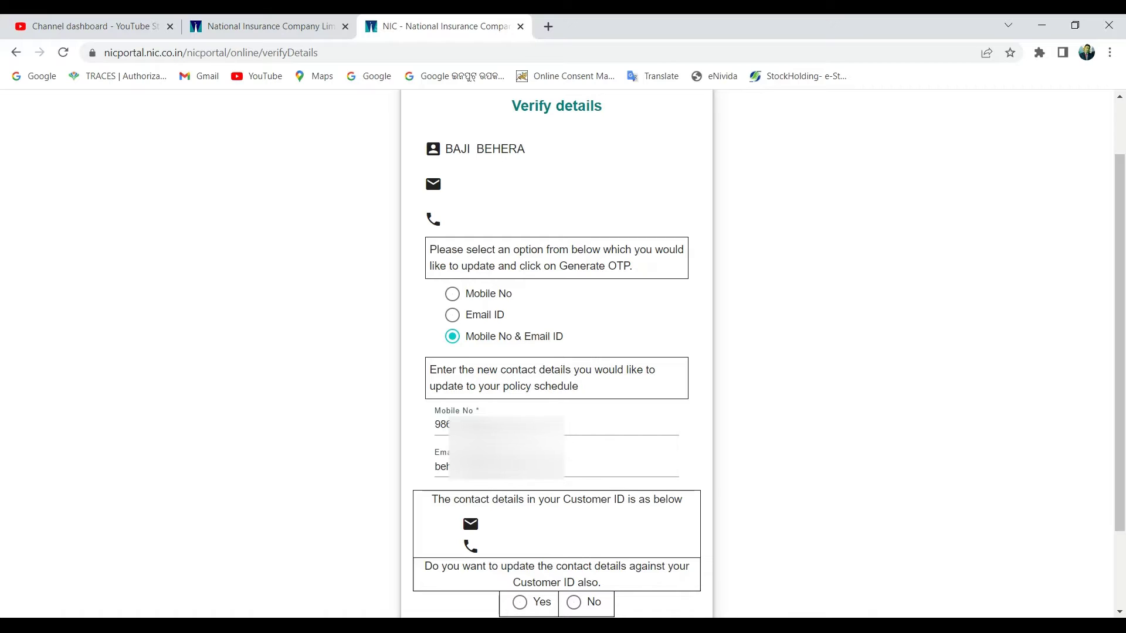
Answer Yes to also updating the Customer ID details and generate the OTPs.
scroll(821, 475, "down", 2)
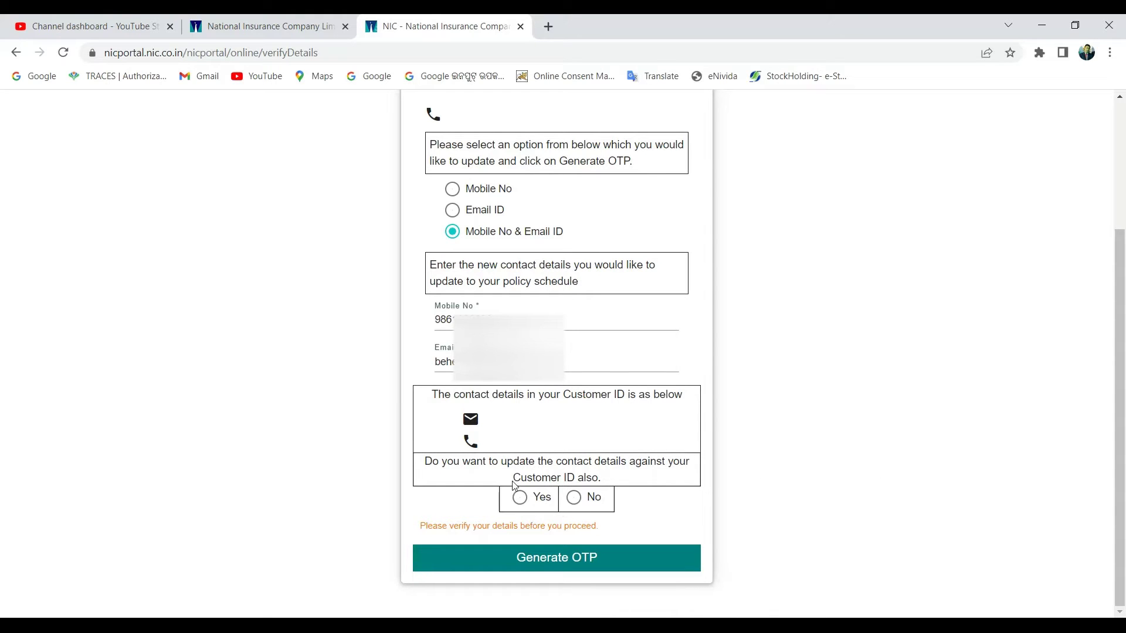
double_click(427, 464)
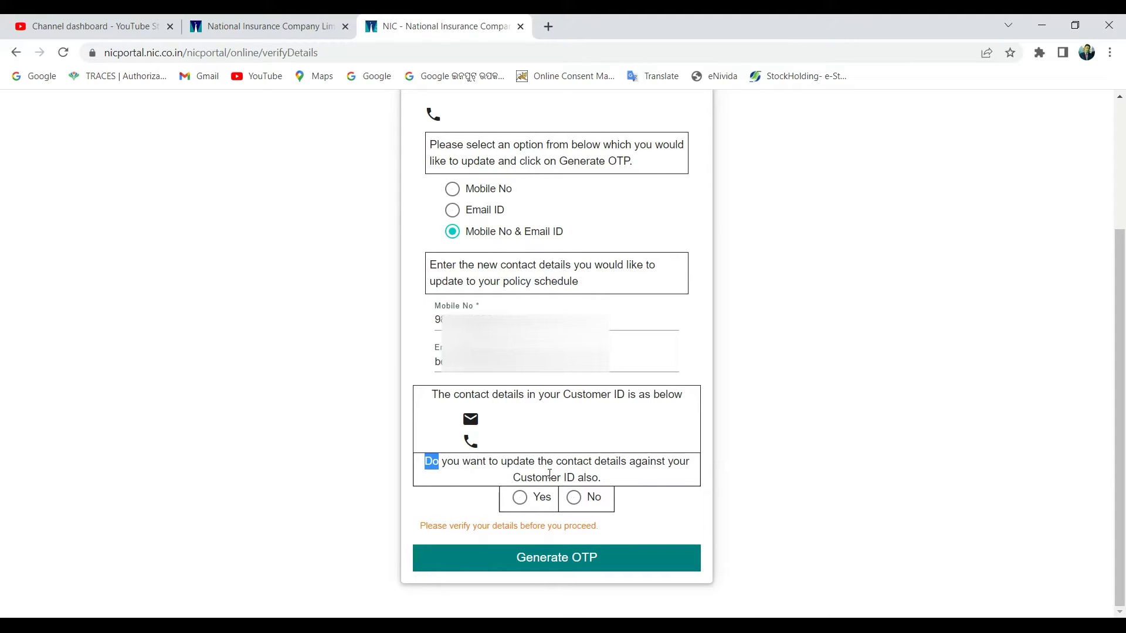
left_click_drag(513, 478, 632, 487)
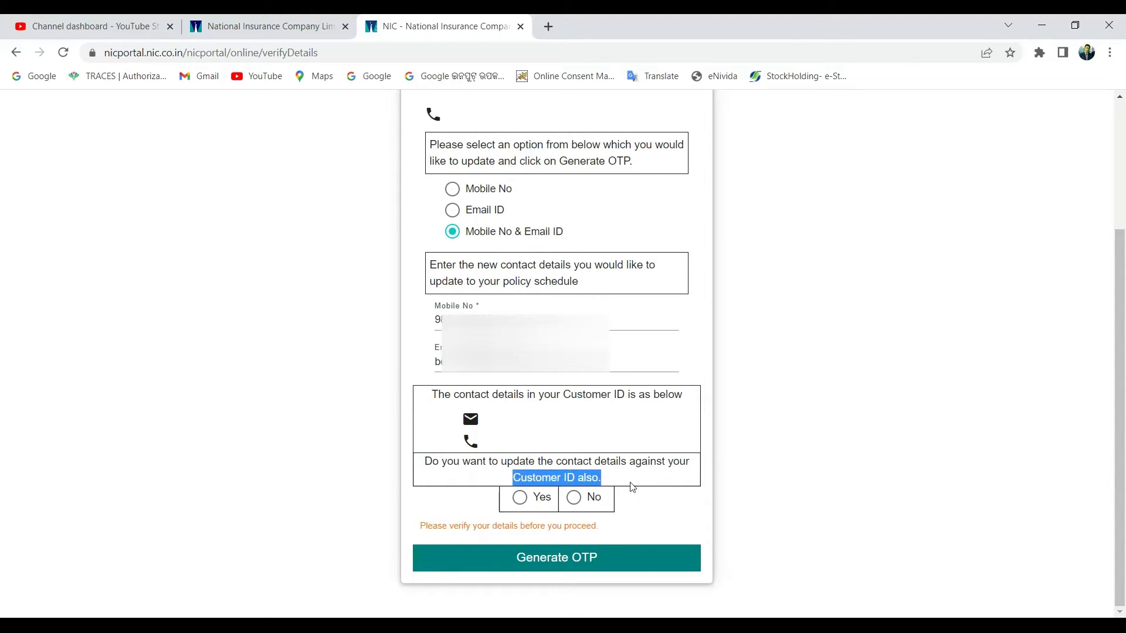
left_click(519, 500)
left_click(536, 569)
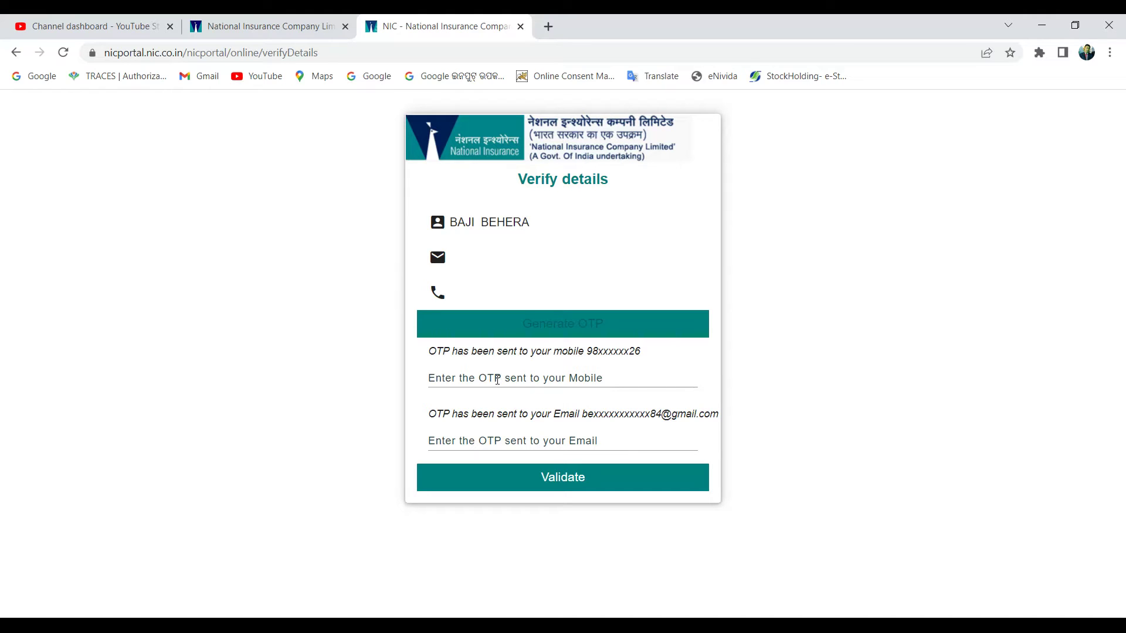
Enter the OTP codes received on mobile and email, then validate them.
left_click(497, 380)
left_click(503, 436)
key("shift+Tab")
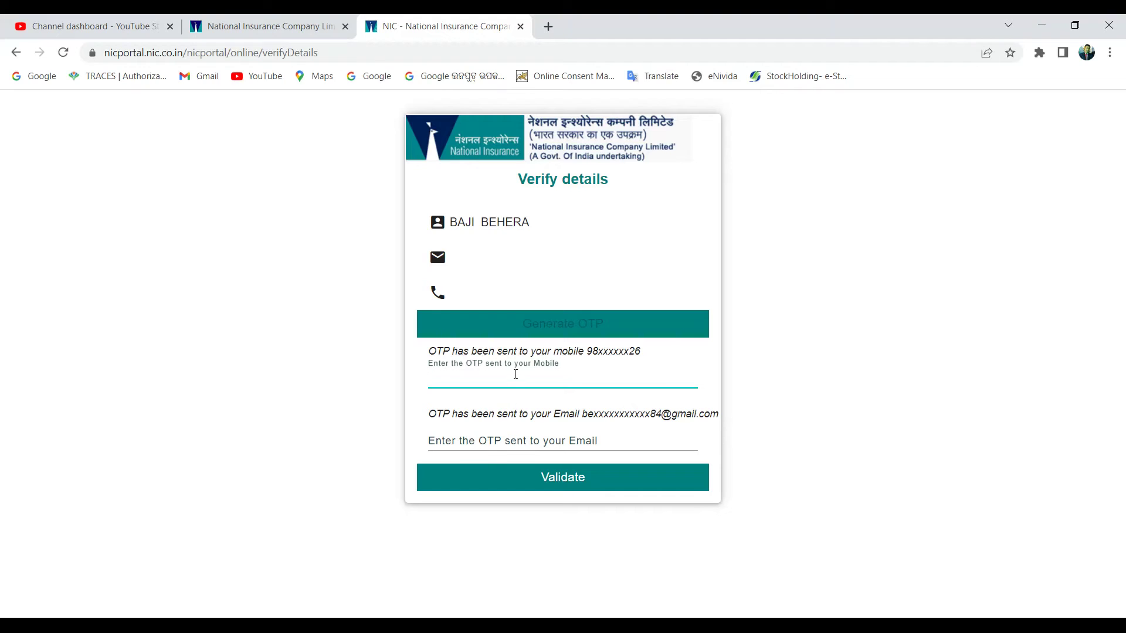
key("Tab")
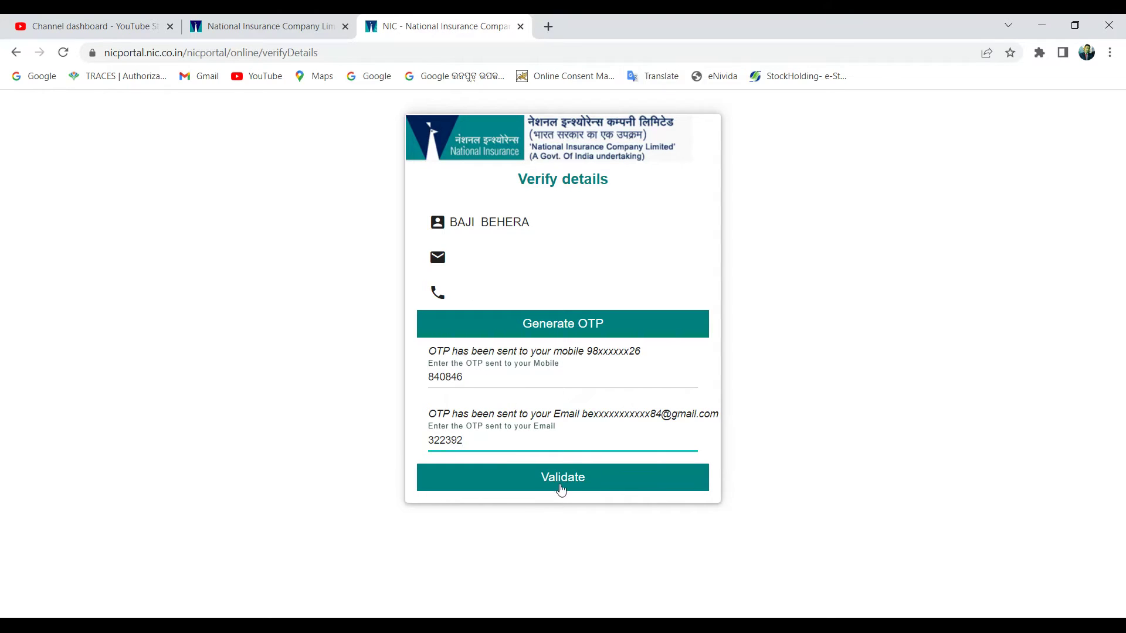
left_click(552, 483)
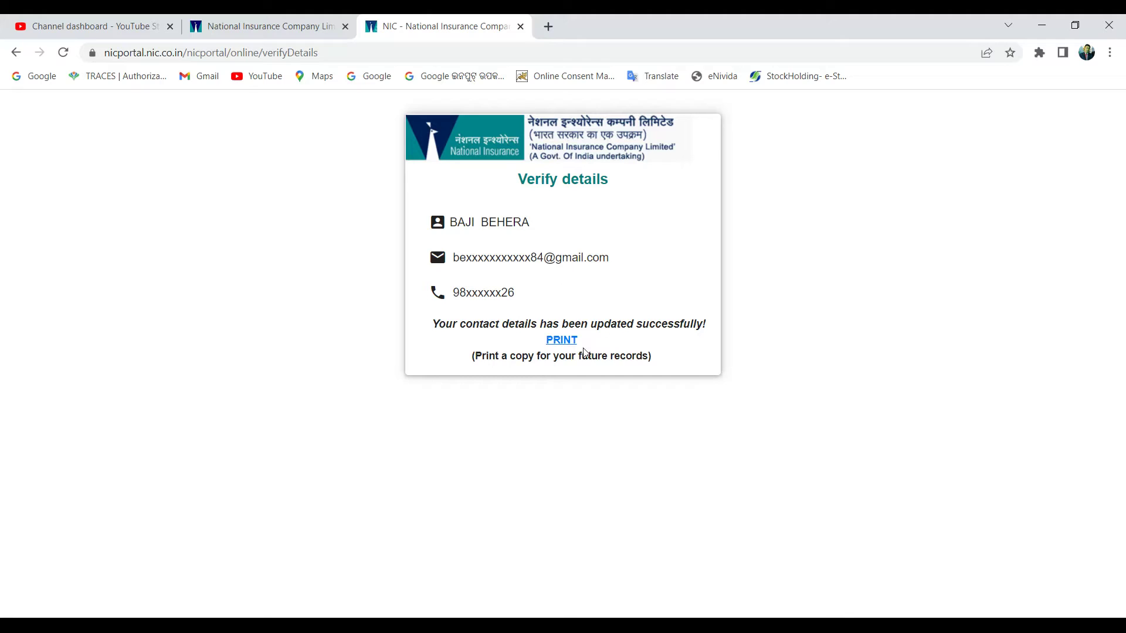
Print the updated details, download report.pdf via Internet Download Manager, and open it.
left_click(554, 341)
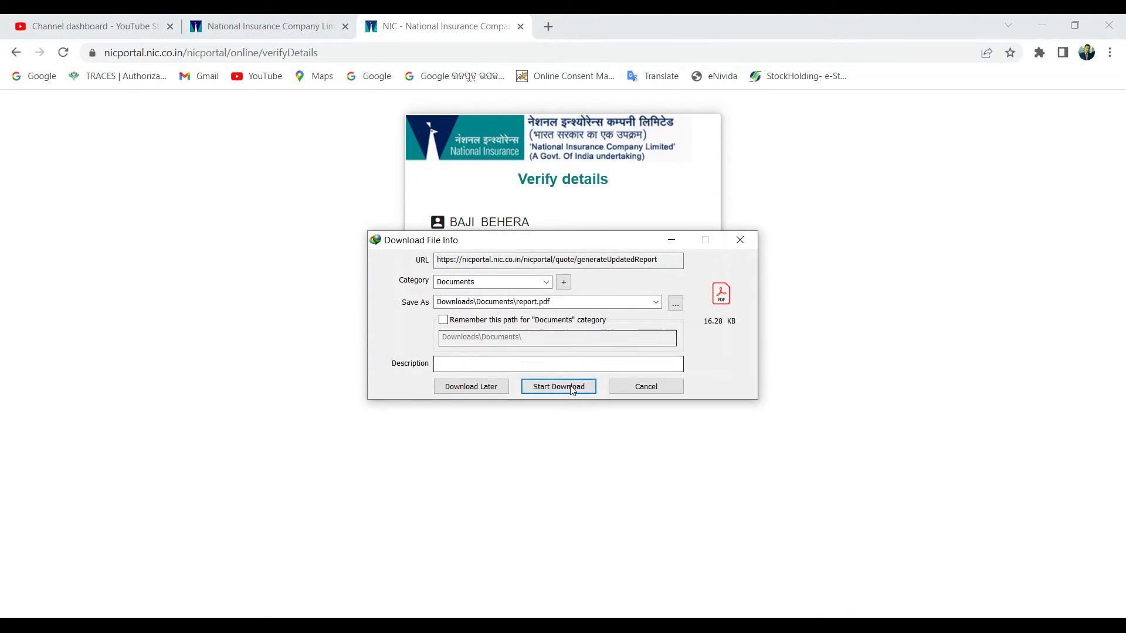
left_click(558, 387)
left_click(449, 369)
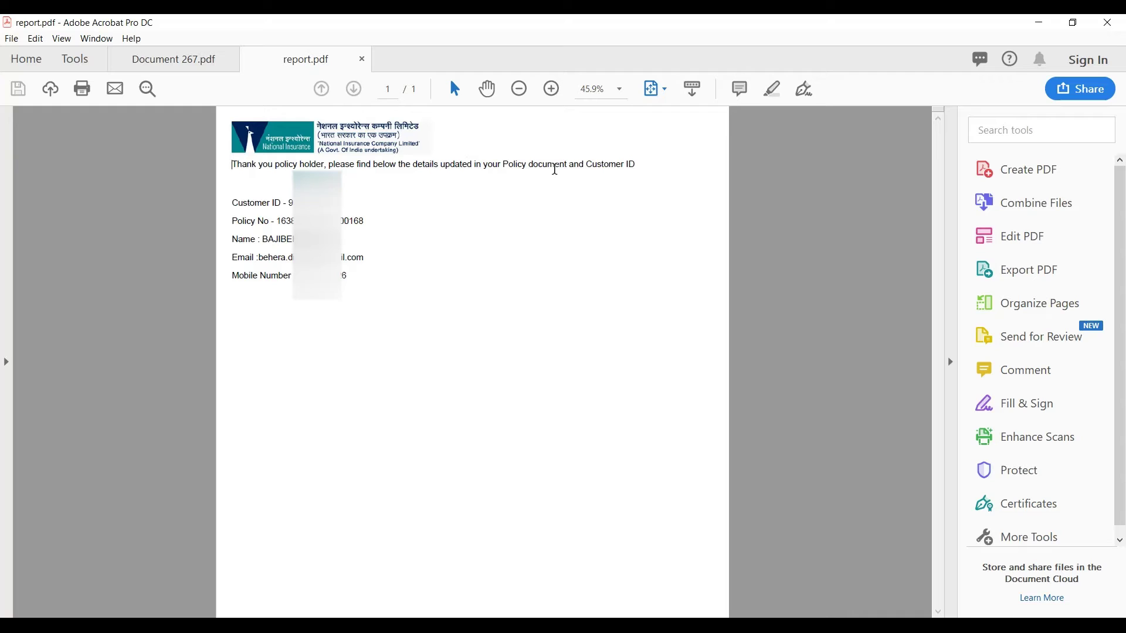
Highlight the Customer ID and Policy No lines in report.pdf, then return to Chrome.
left_click_drag(235, 203, 346, 285)
left_click(737, 246)
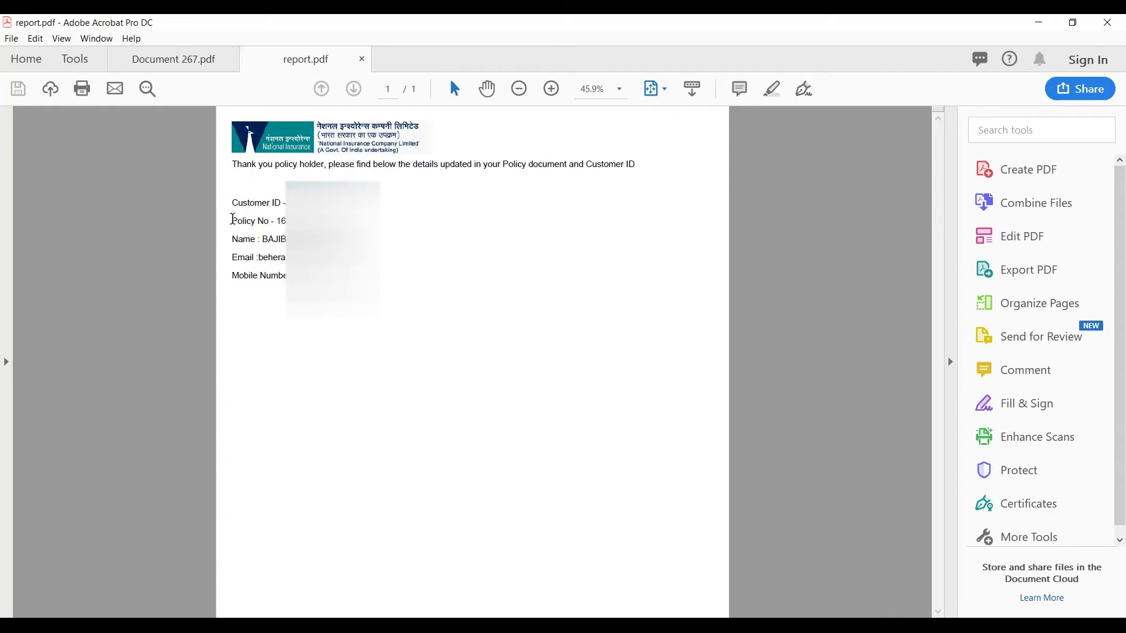
left_click_drag(233, 220, 287, 221)
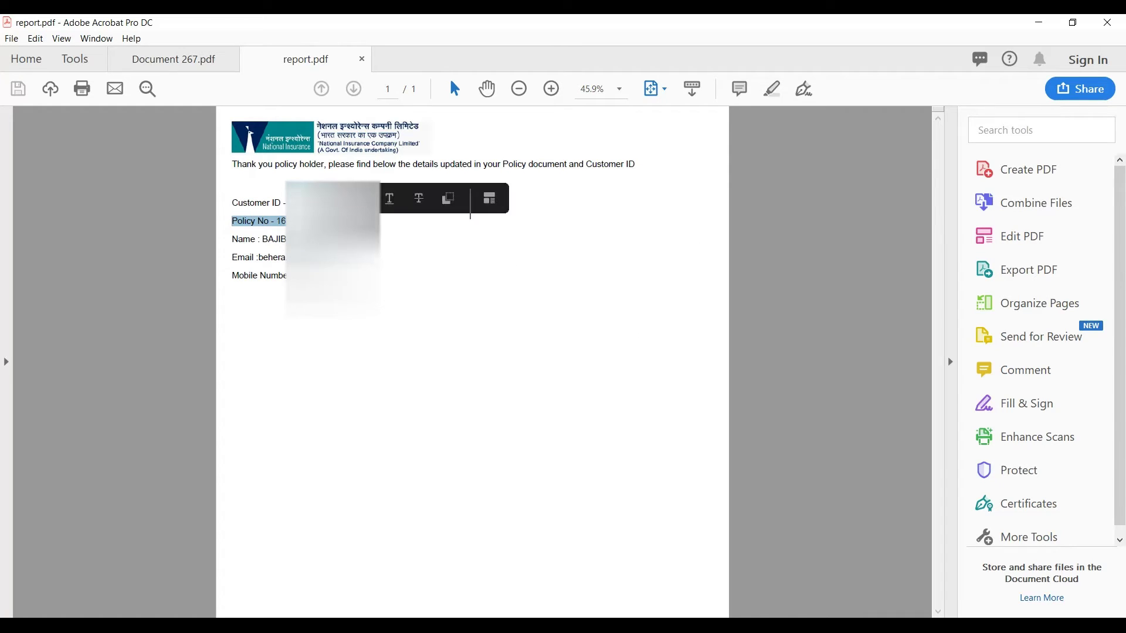
left_click(470, 204)
left_click_drag(233, 221, 287, 222)
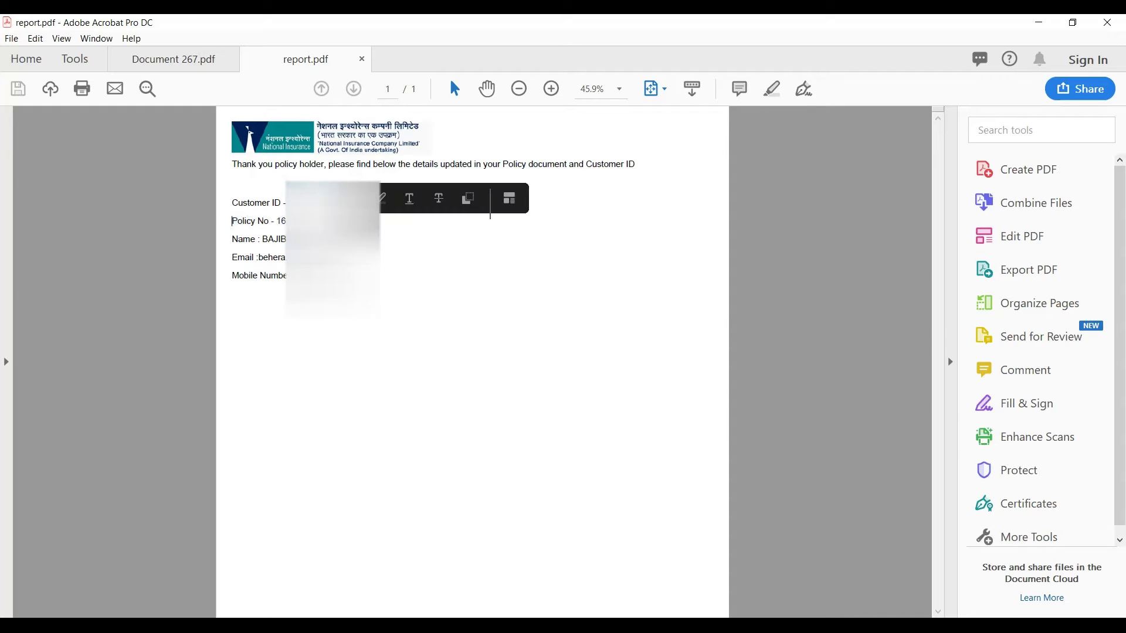
key("alt+Tab")
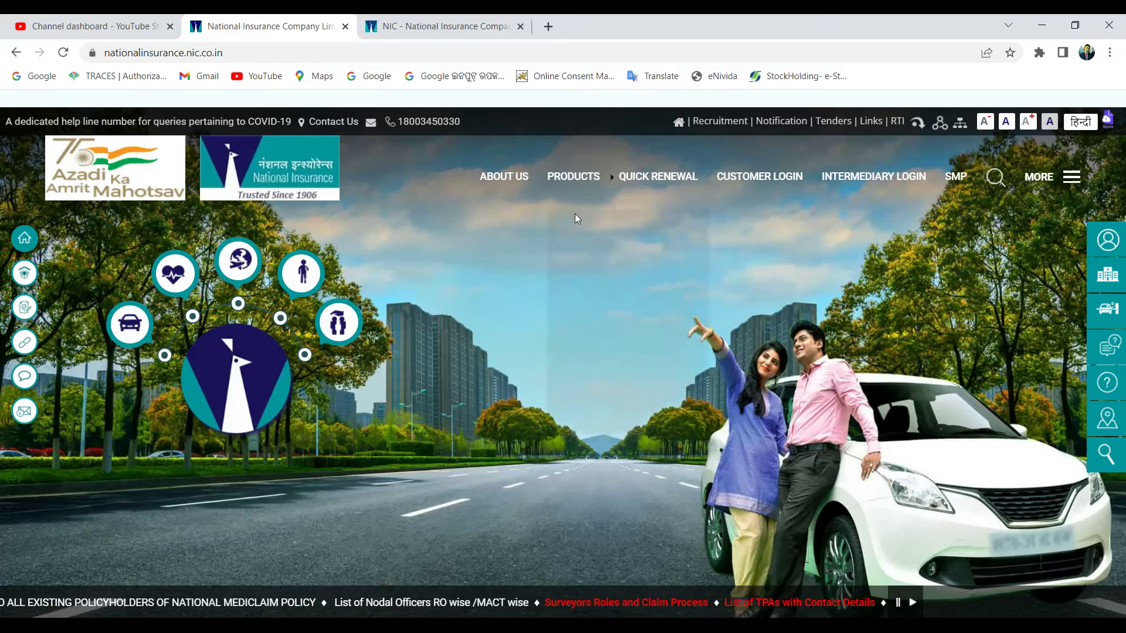
Open the customer login page's registration form and submit the suggested customer ID.
mouse_move(751, 178)
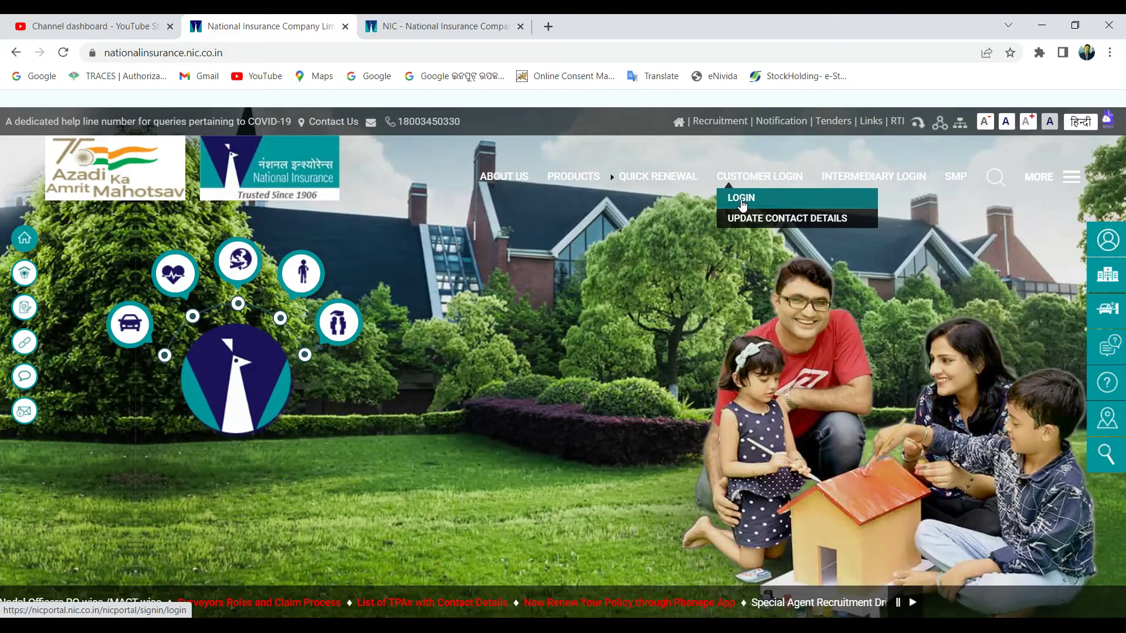
left_click(741, 204)
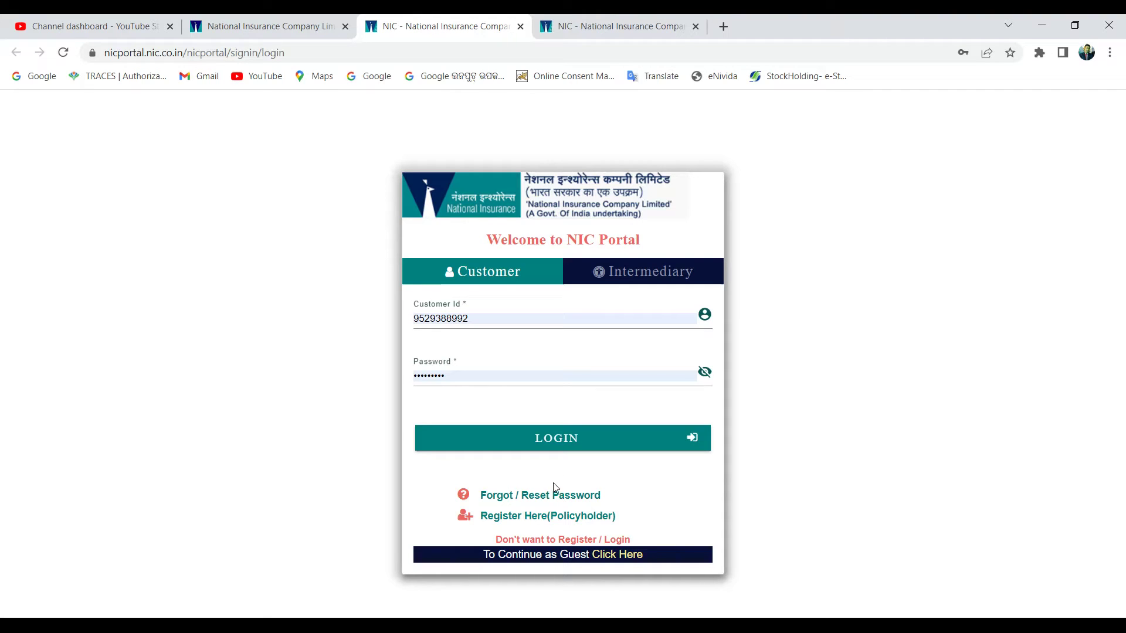
left_click(542, 518)
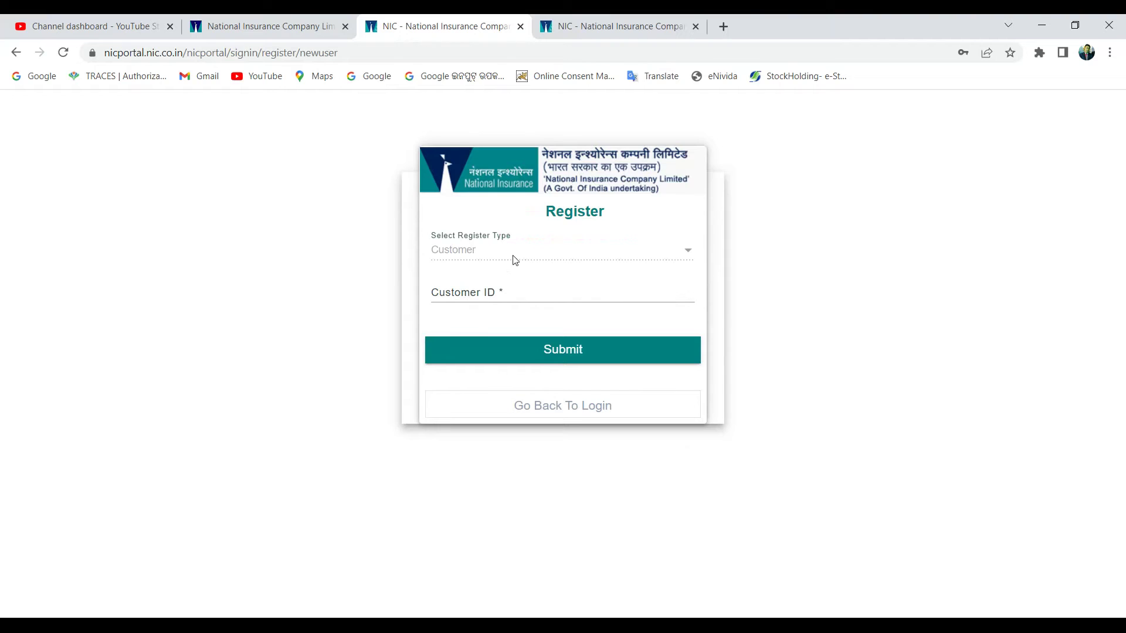
left_click(510, 292)
key("Down")
key("Return")
left_click(568, 358)
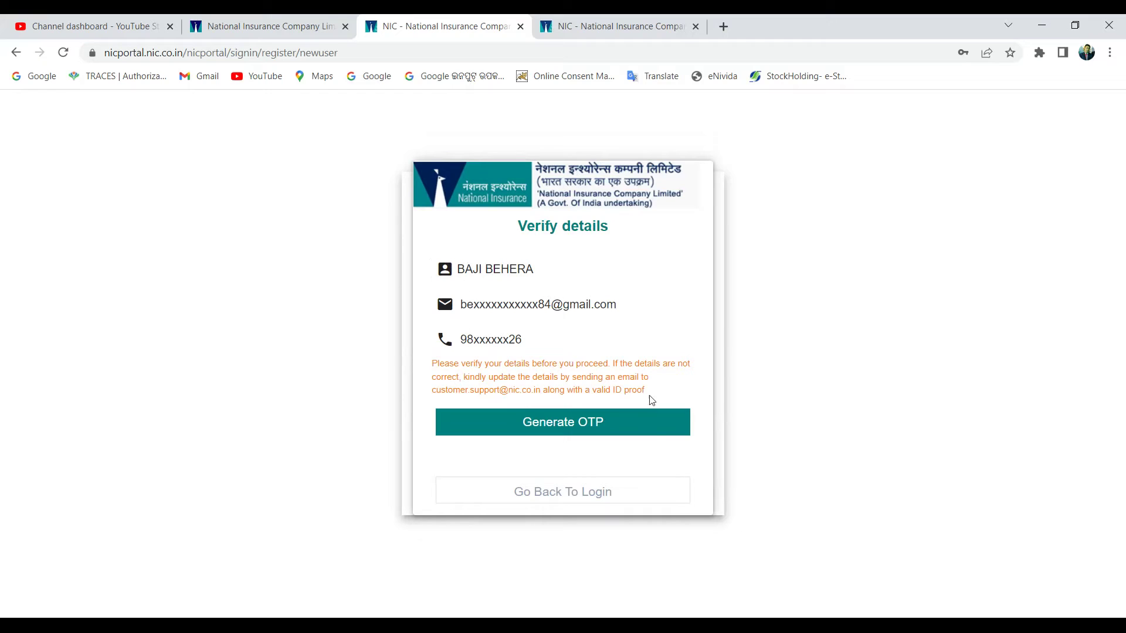
Request and validate the registration OTP, then create and submit the account password.
left_click_drag(459, 303, 617, 305)
left_click(620, 316)
left_click(562, 428)
left_click(523, 473)
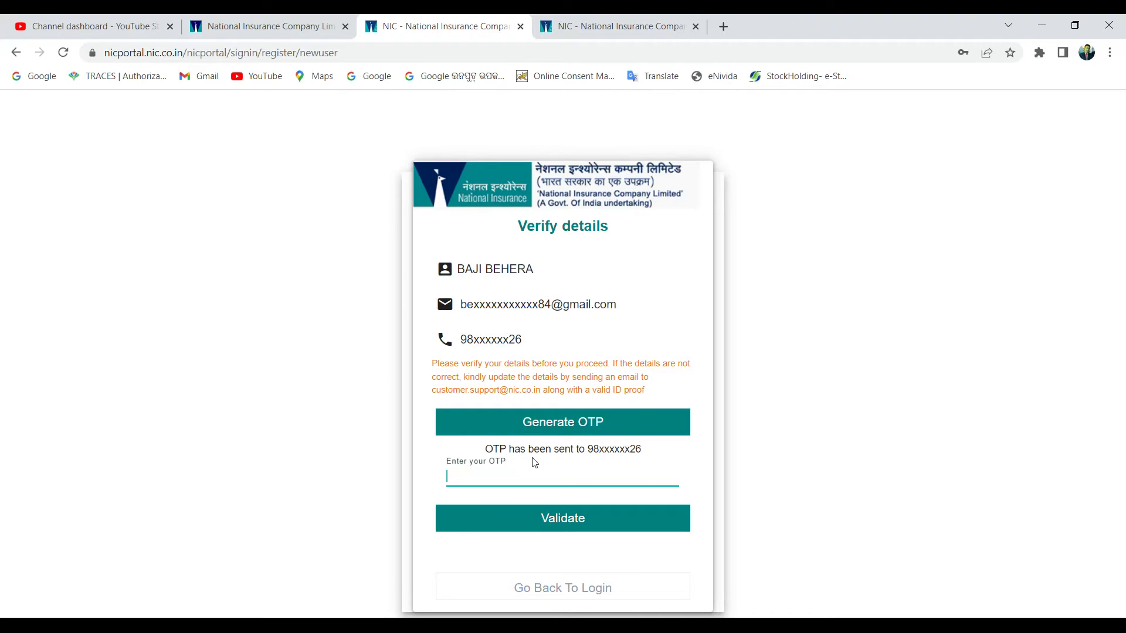
left_click(570, 525)
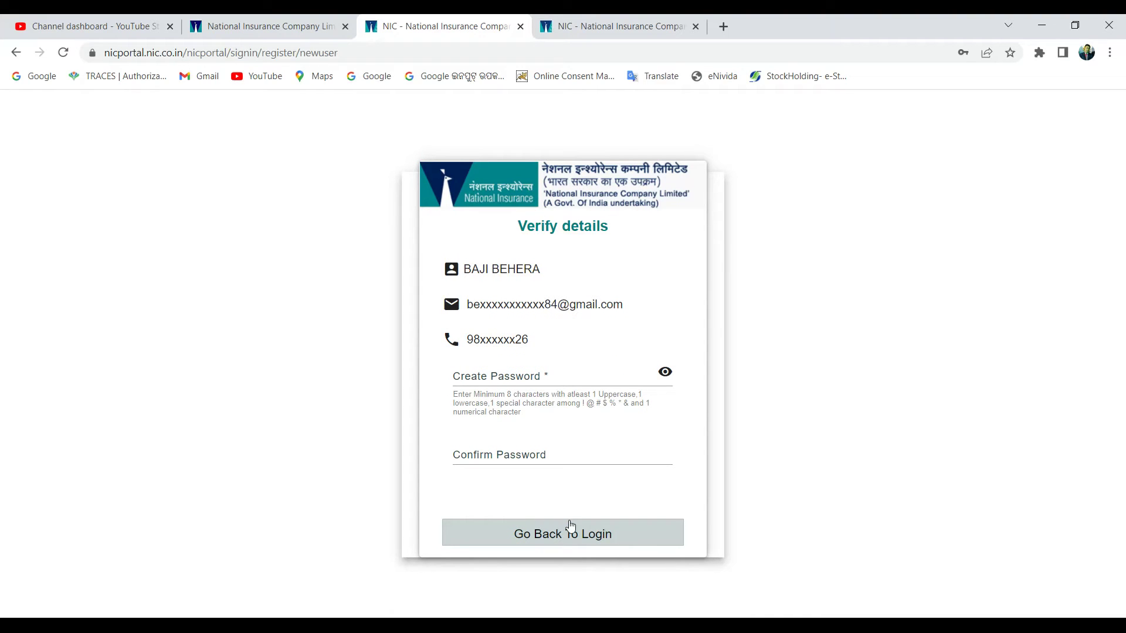
left_click(519, 375)
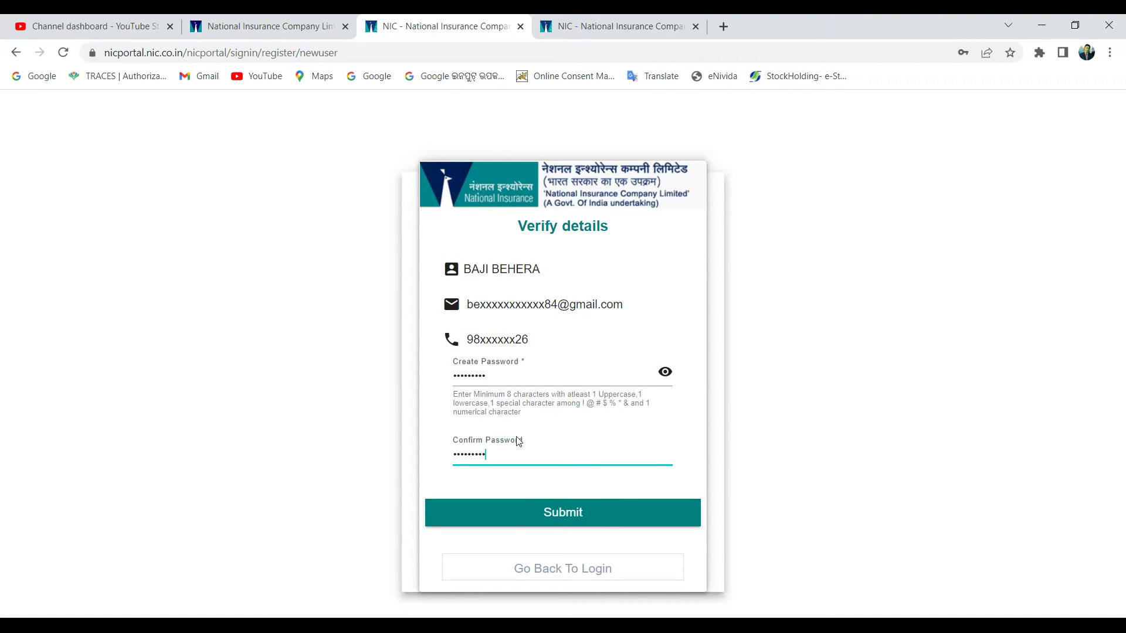
left_click(563, 519)
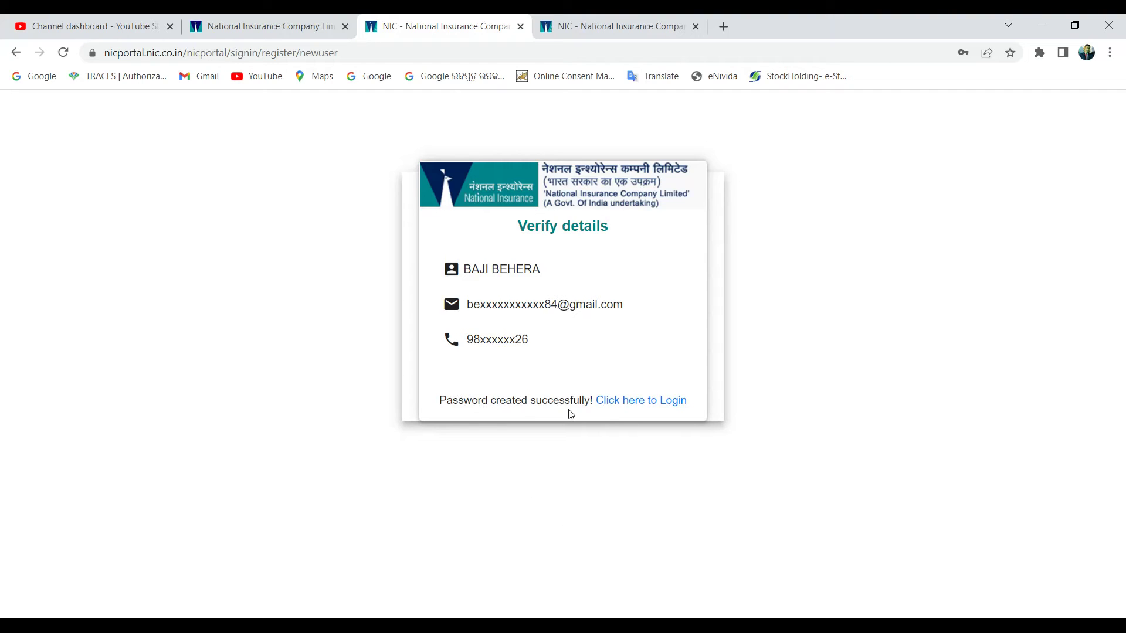
Replace the autofilled Customer Id and password with the new account's credentials and log in.
left_click(646, 403)
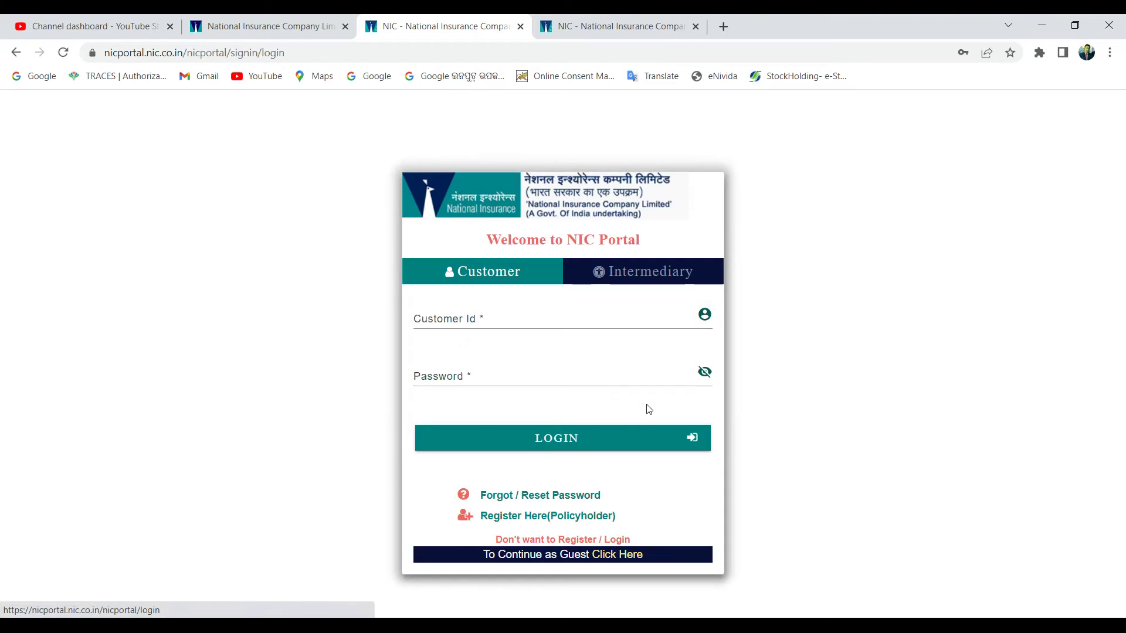
left_click(486, 317)
left_click_drag(486, 318, 337, 327)
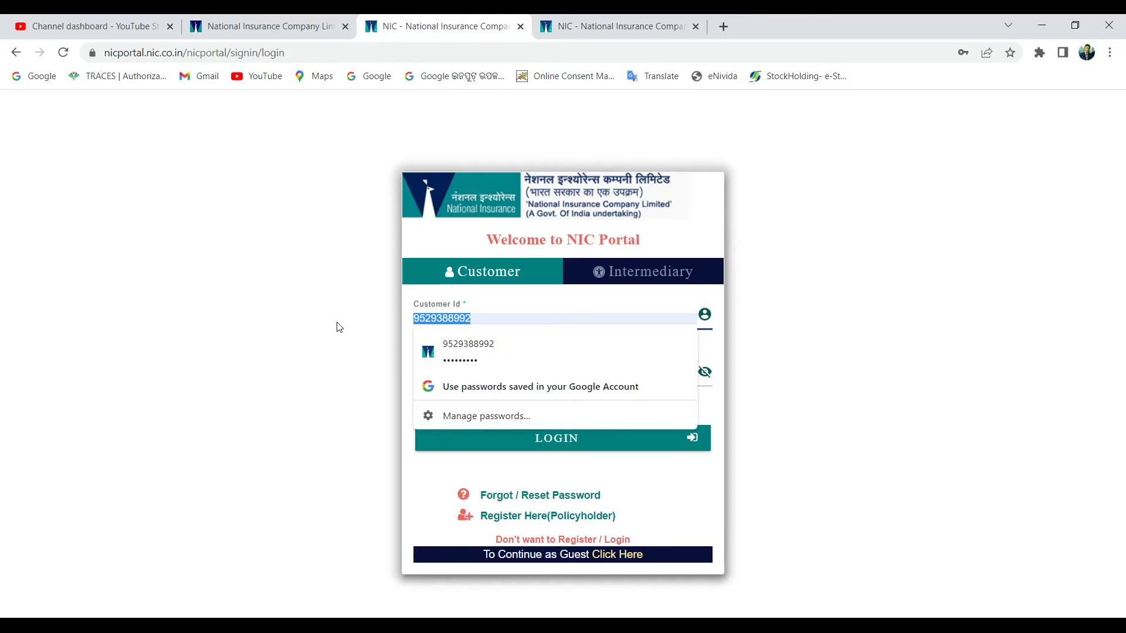
left_click_drag(467, 375, 344, 378)
type("••")
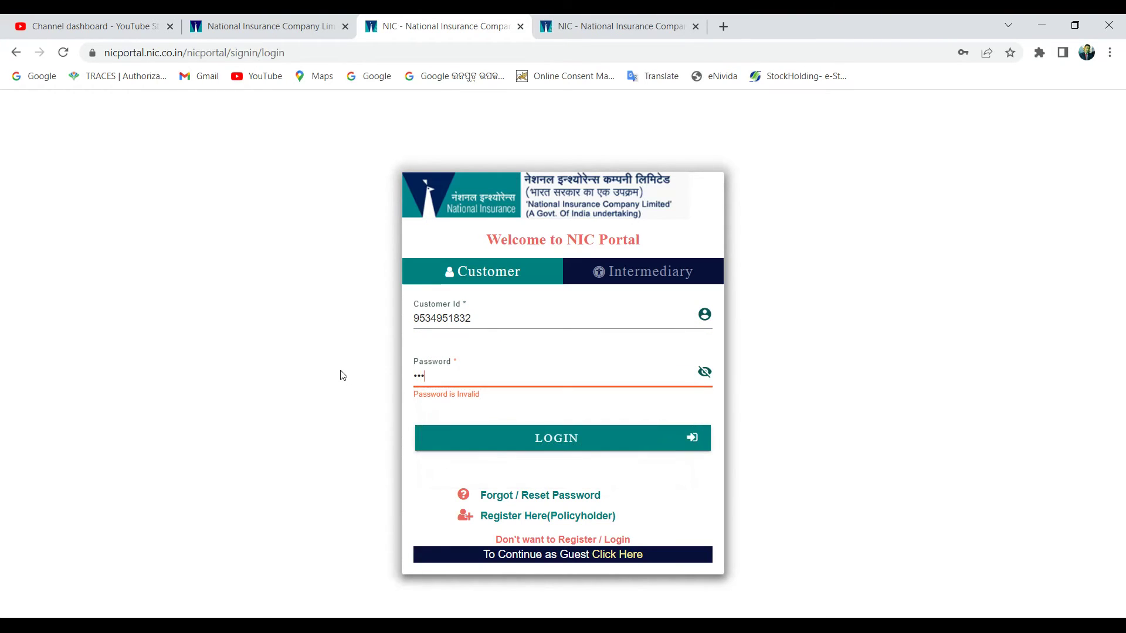
type("••••••")
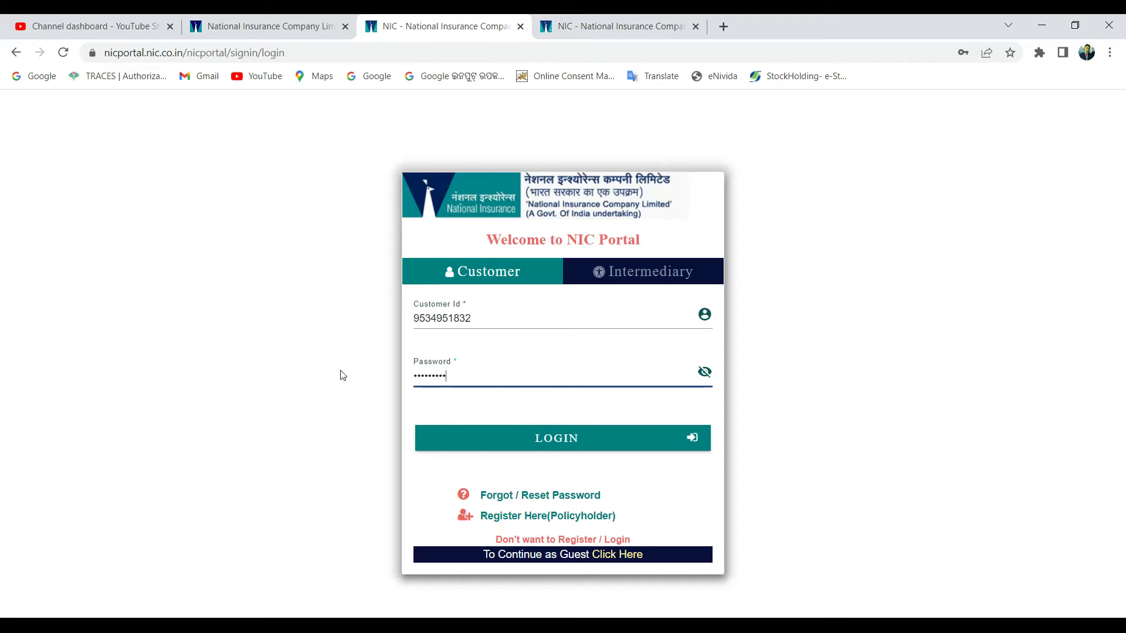
type("•")
left_click(558, 438)
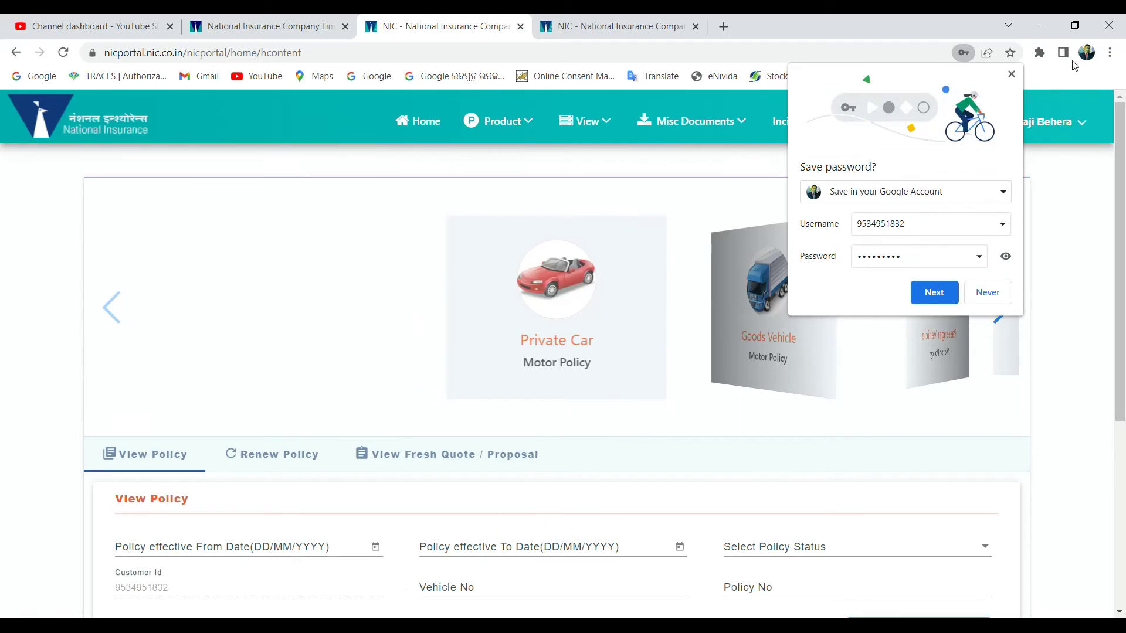
Dismiss the save-password prompt, show the View Policy form, and open the From Date calendar.
left_click(382, 467)
scroll(384, 469, "down", 1)
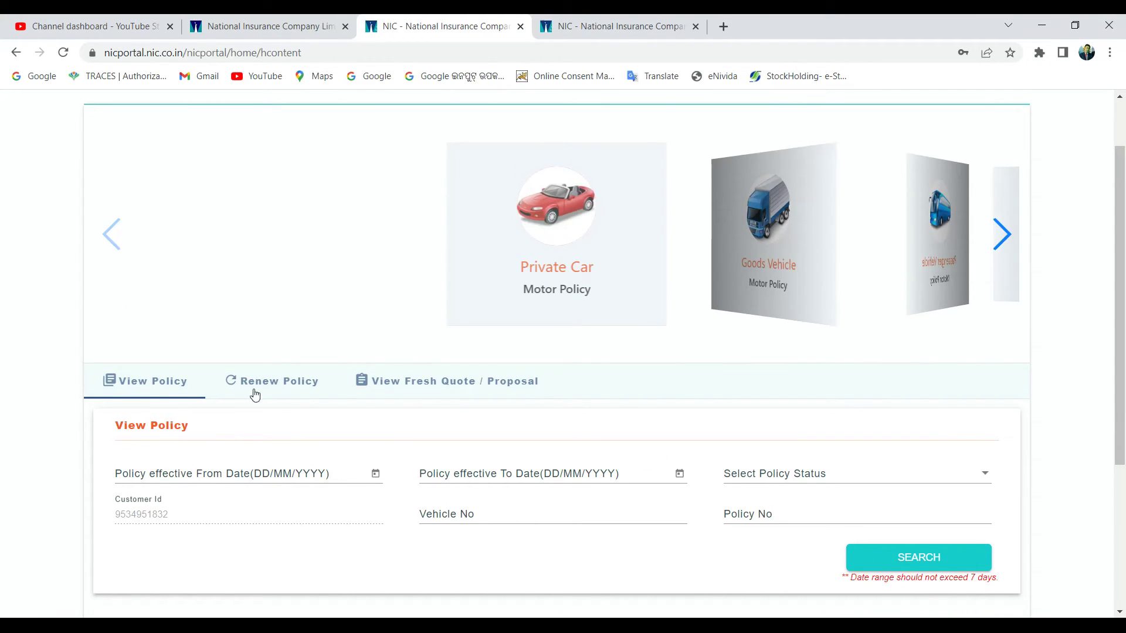
scroll(244, 391, "down", 1)
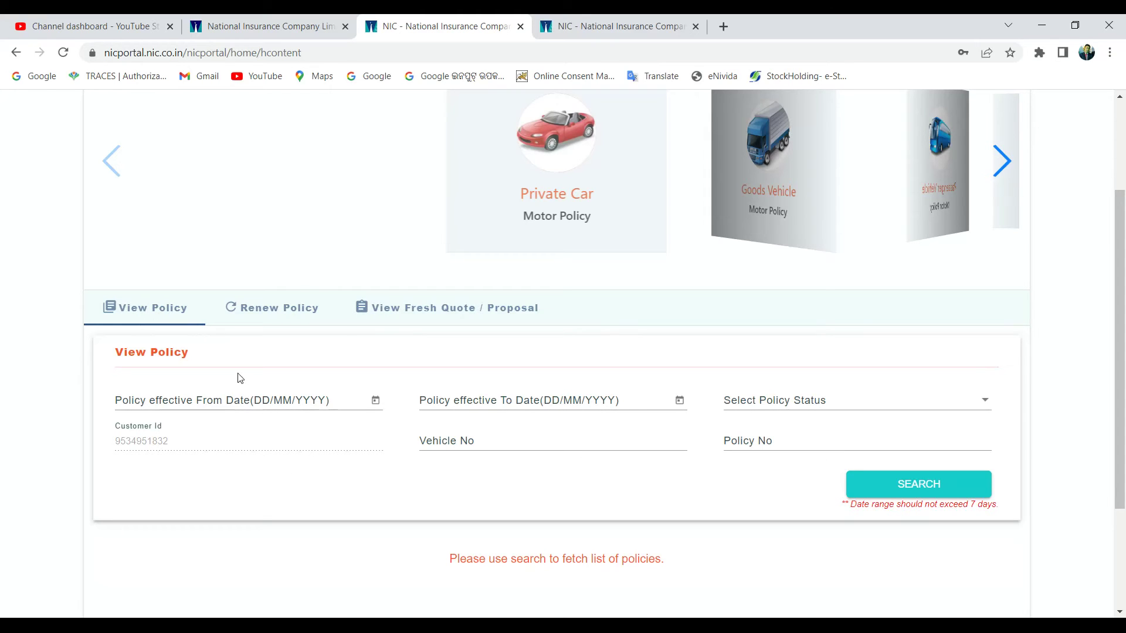
left_click(153, 308)
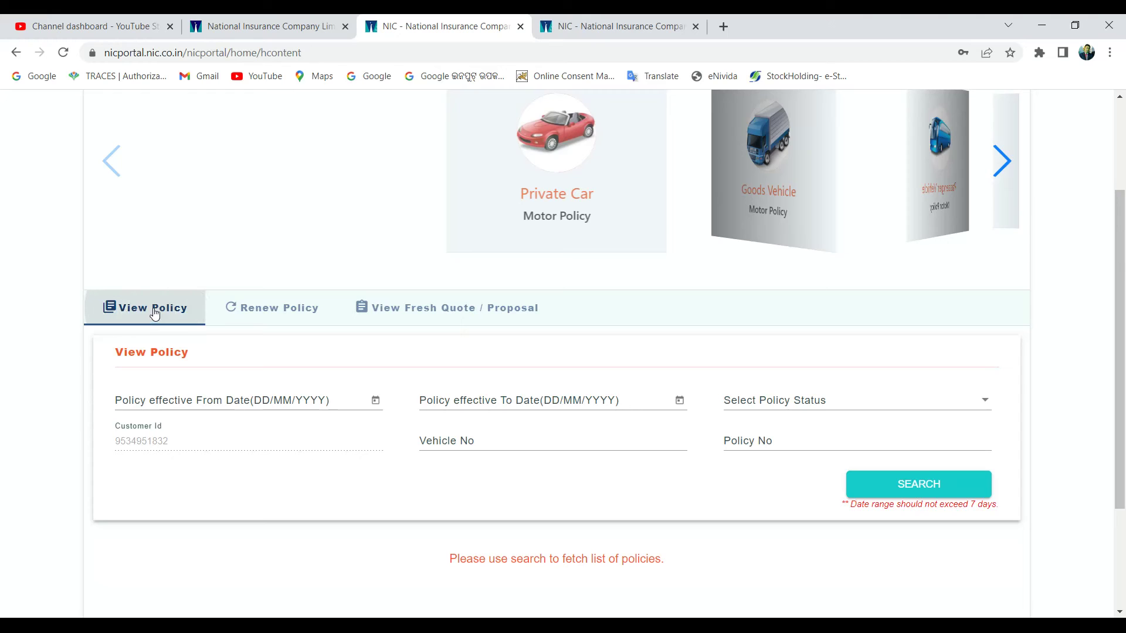
left_click(325, 400)
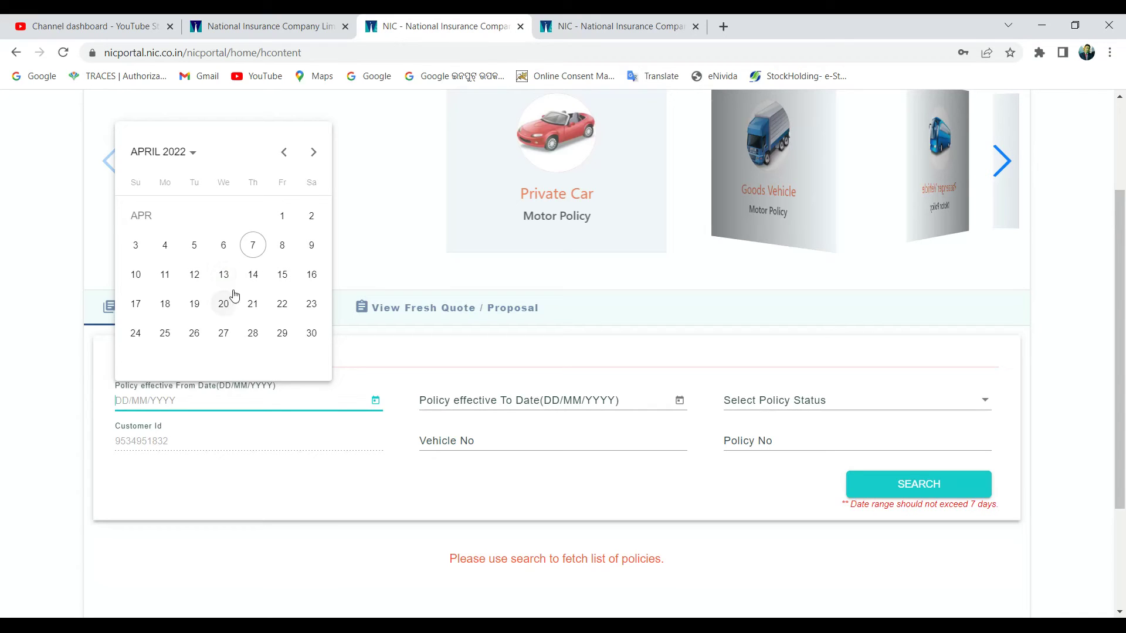
Search for Policy Issued policies dated 04/04/2022 to 07/04/2022.
left_click(173, 254)
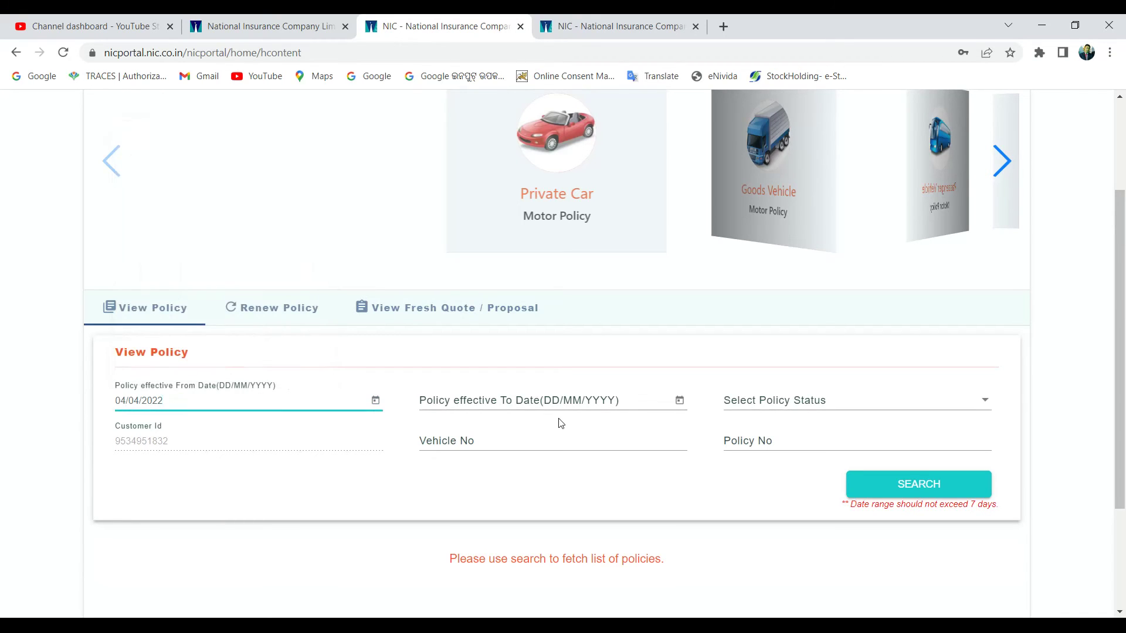
left_click(586, 397)
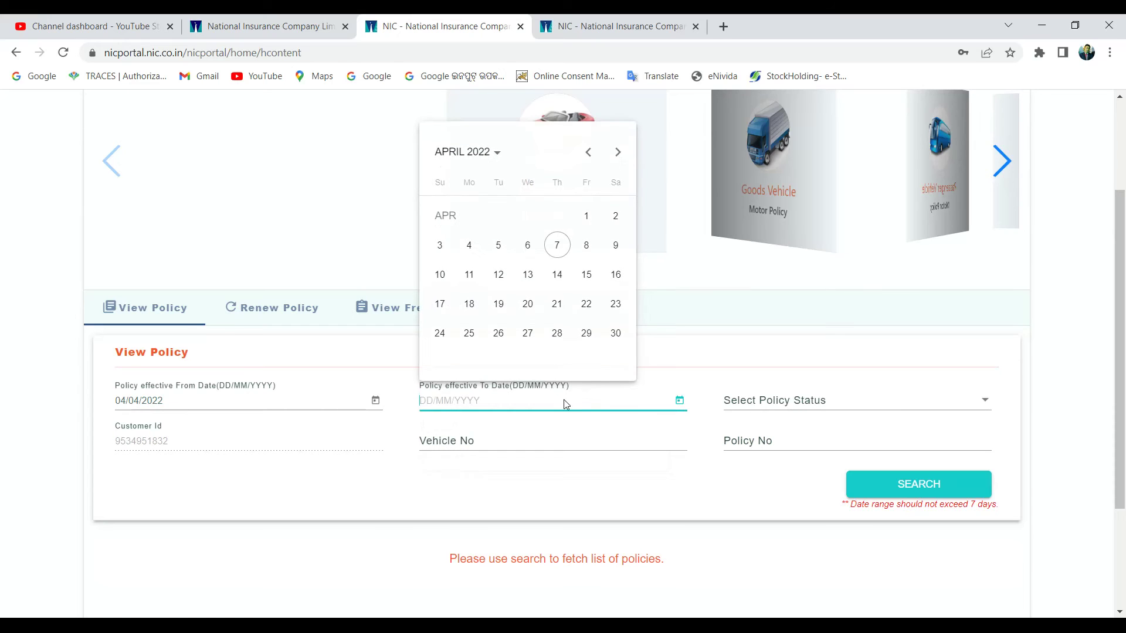
left_click(557, 251)
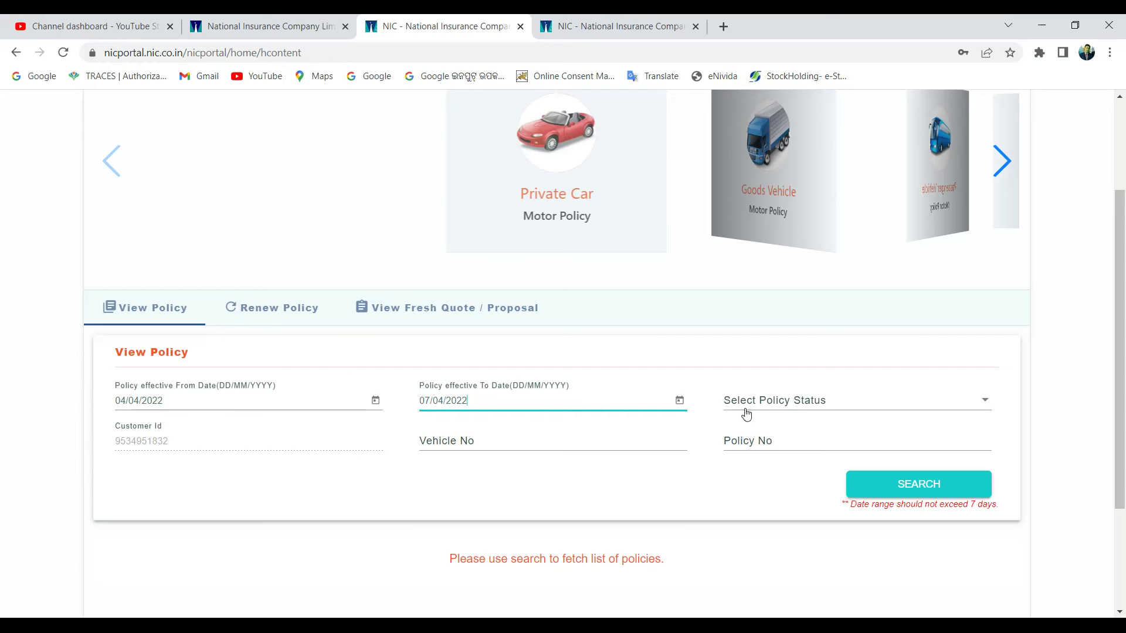
left_click(831, 403)
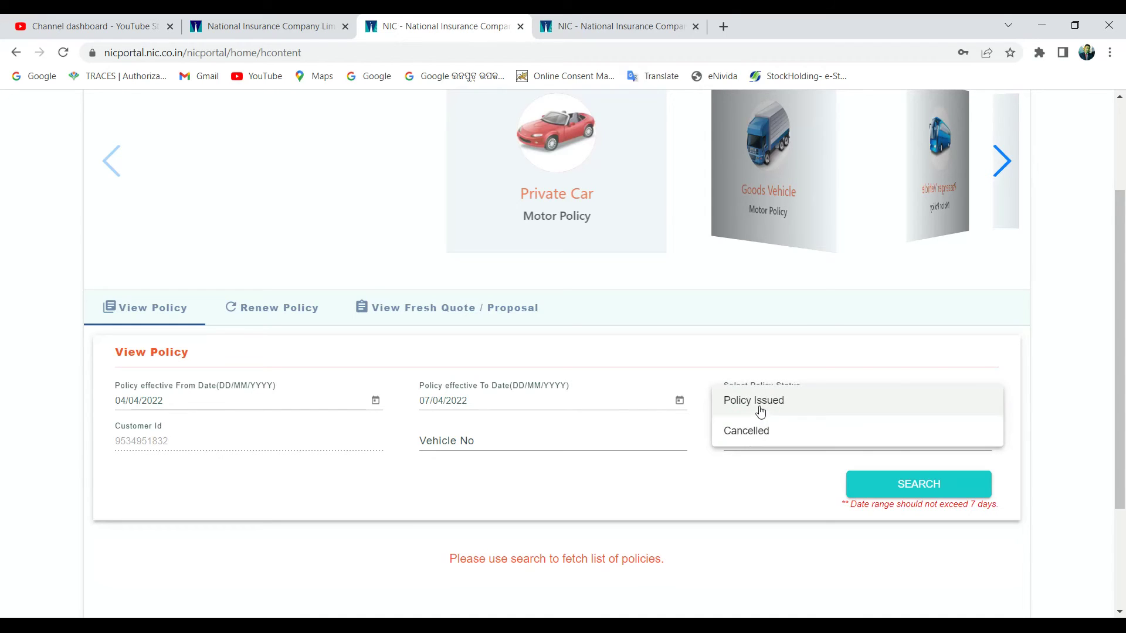
left_click(761, 407)
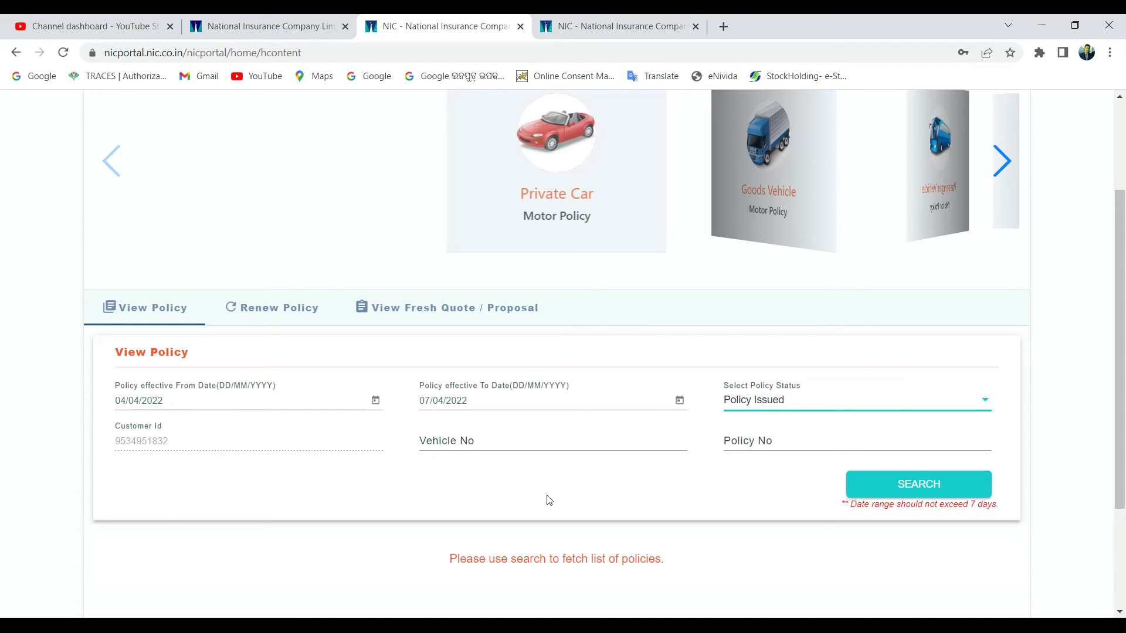
left_click(904, 491)
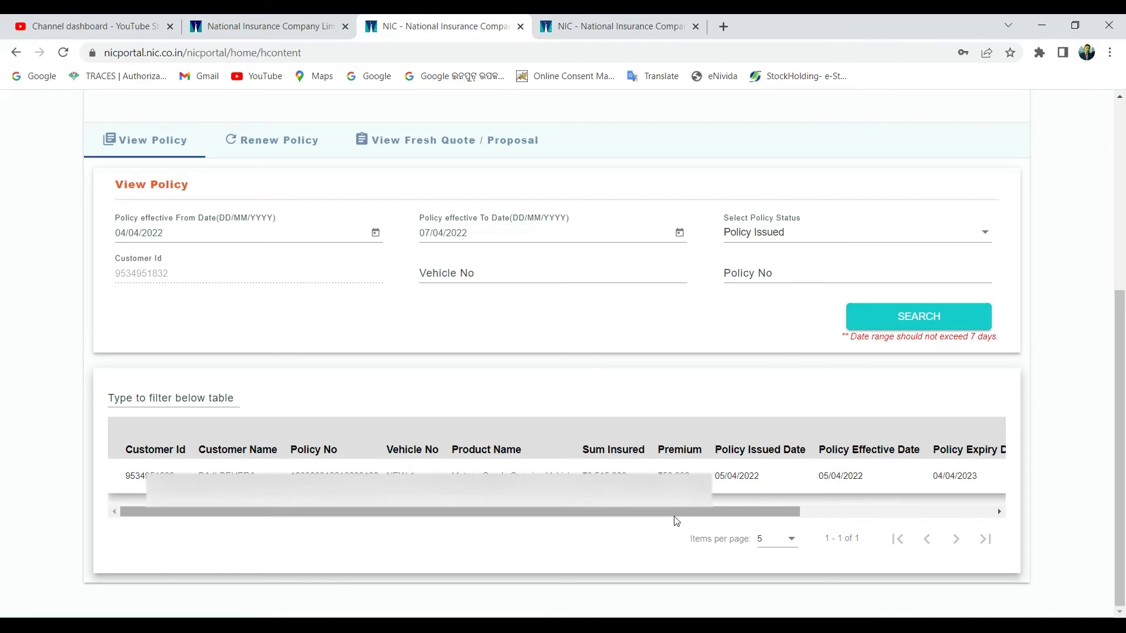
Download the found policy's PDF from the results table and open it.
left_click_drag(672, 512, 924, 514)
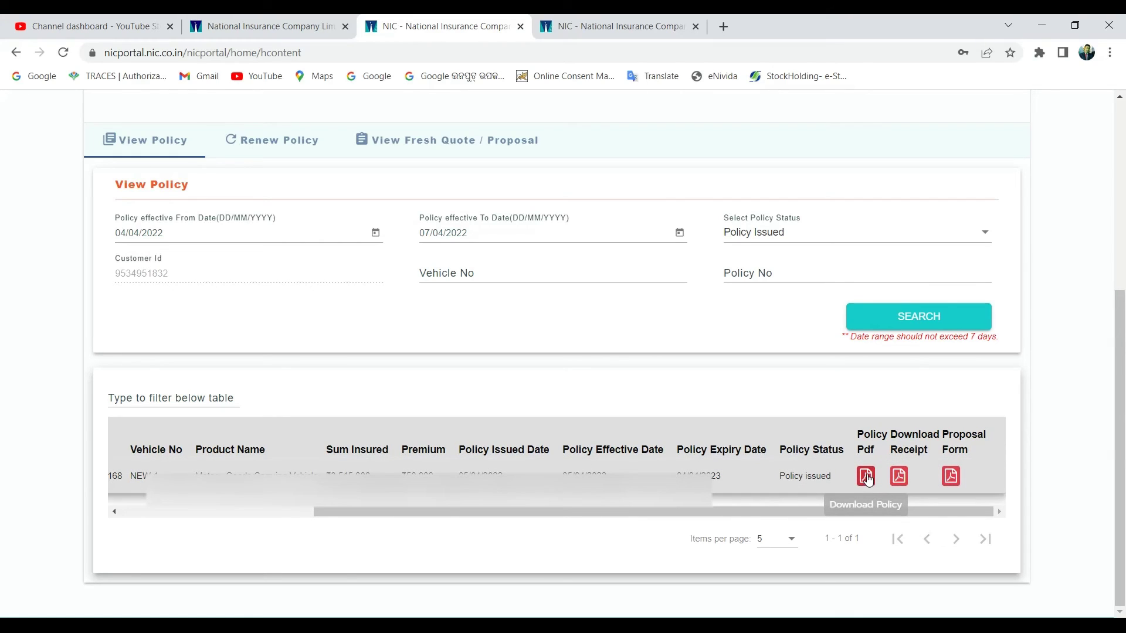
left_click(867, 477)
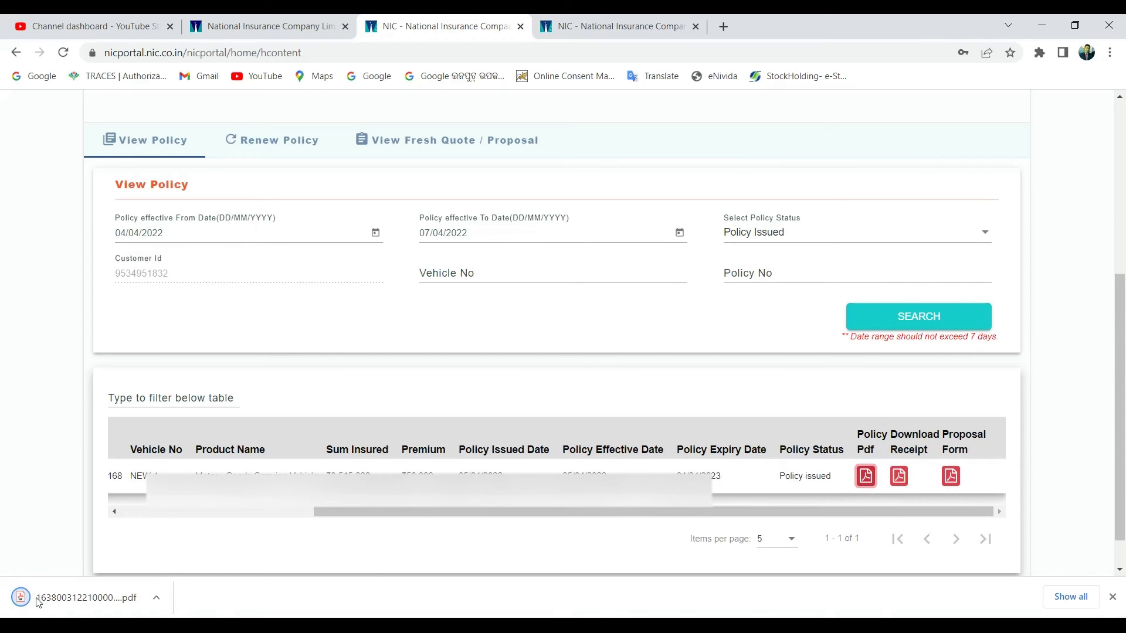
left_click(65, 600)
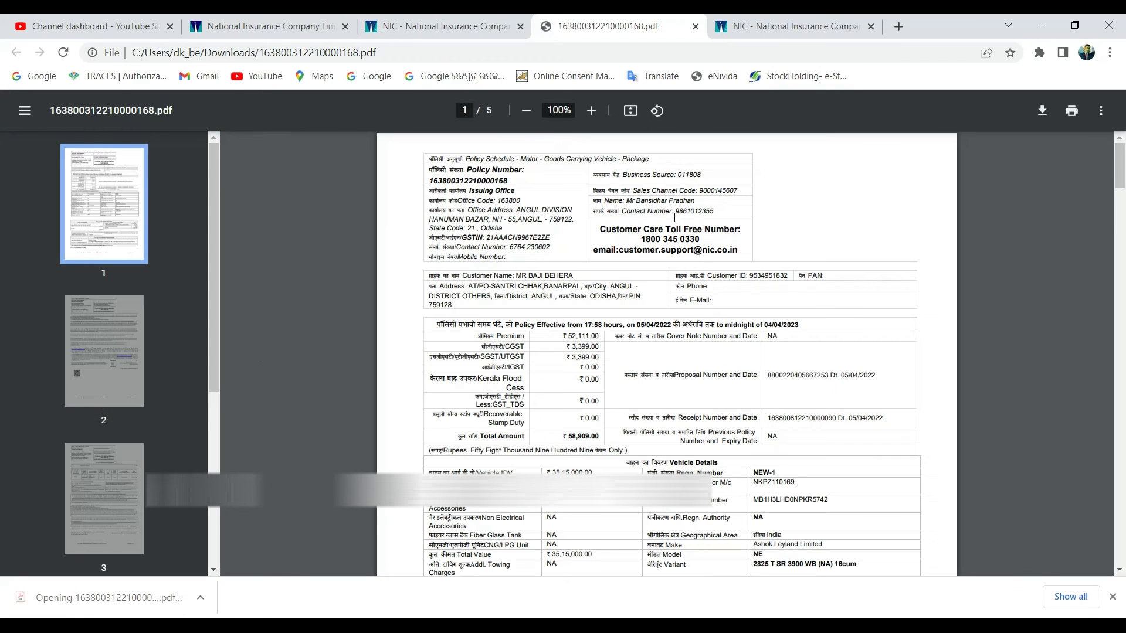
Browse the policy schedule PDF down to its tax invoice, then return to the NIC portal's policy results.
left_click_drag(1121, 170, 1122, 360)
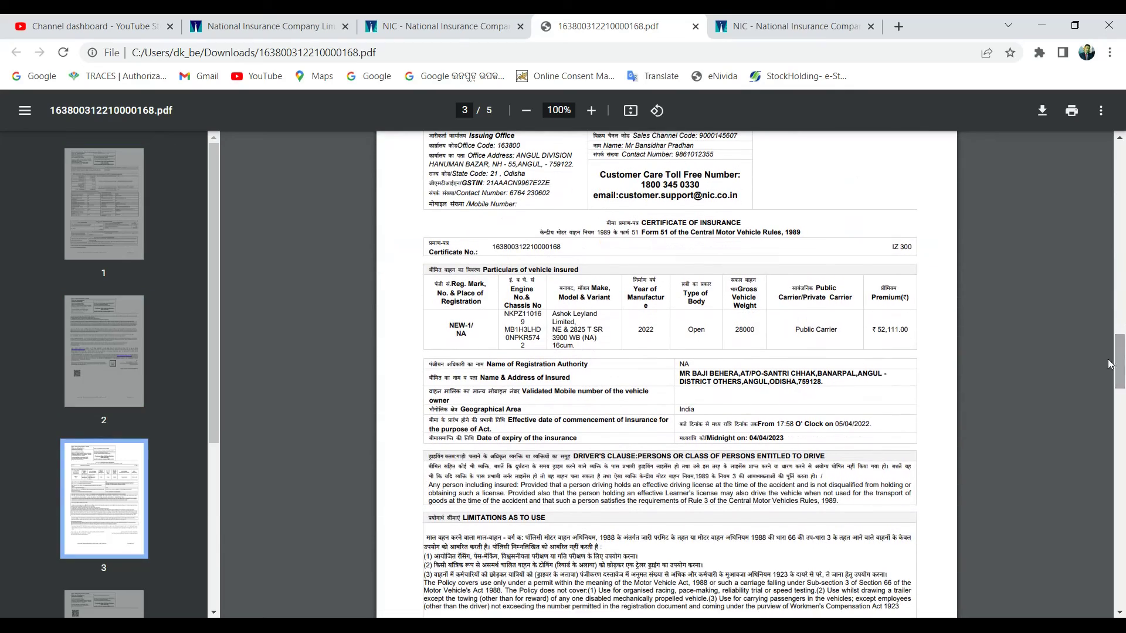
left_click_drag(1121, 352, 1123, 124)
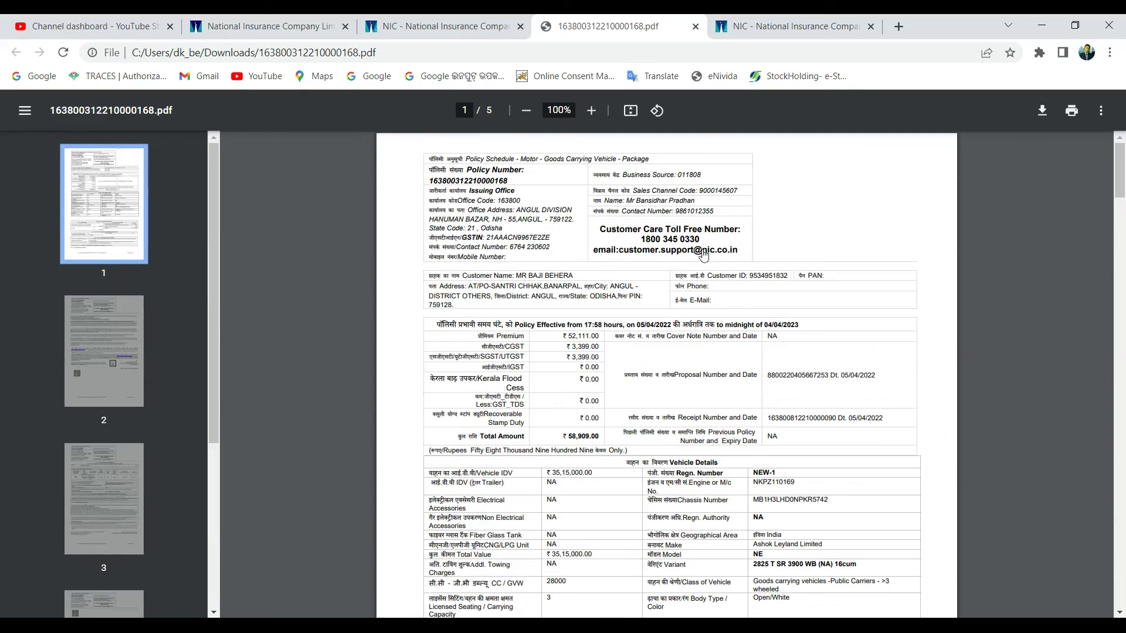
left_click(440, 26)
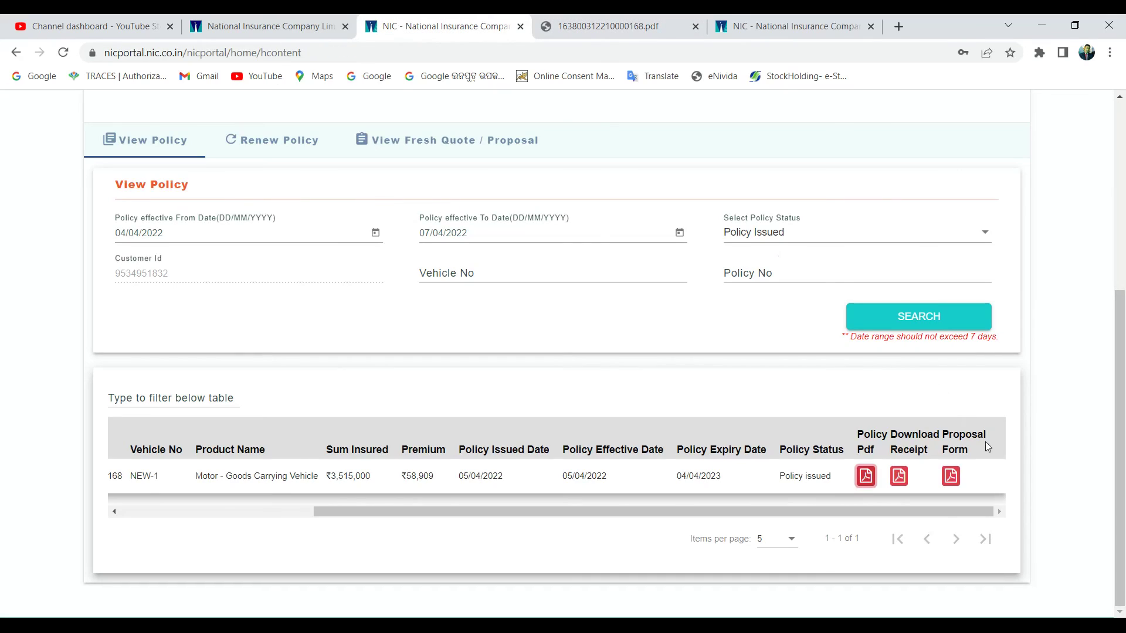
Download the payment Collection Receipt and view the 2-page PDF.
left_click(898, 476)
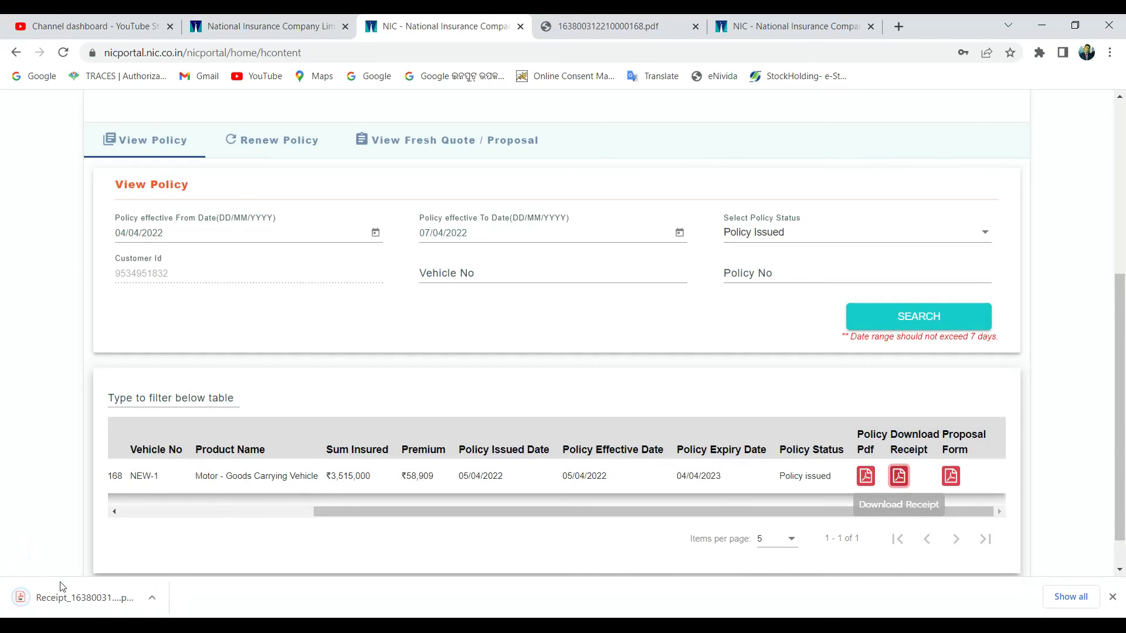
left_click(48, 613)
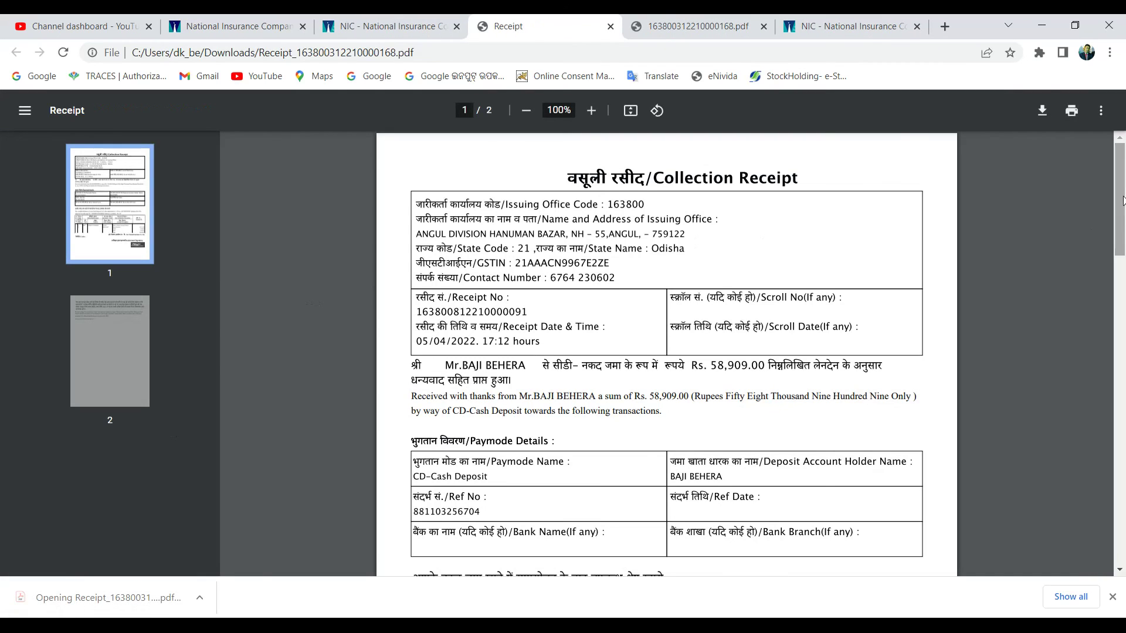
left_click_drag(1120, 217, 1123, 157)
Back on the portal results, try the Proposal Form download and dismiss its 'Coming Soon' alert.
left_click(695, 27)
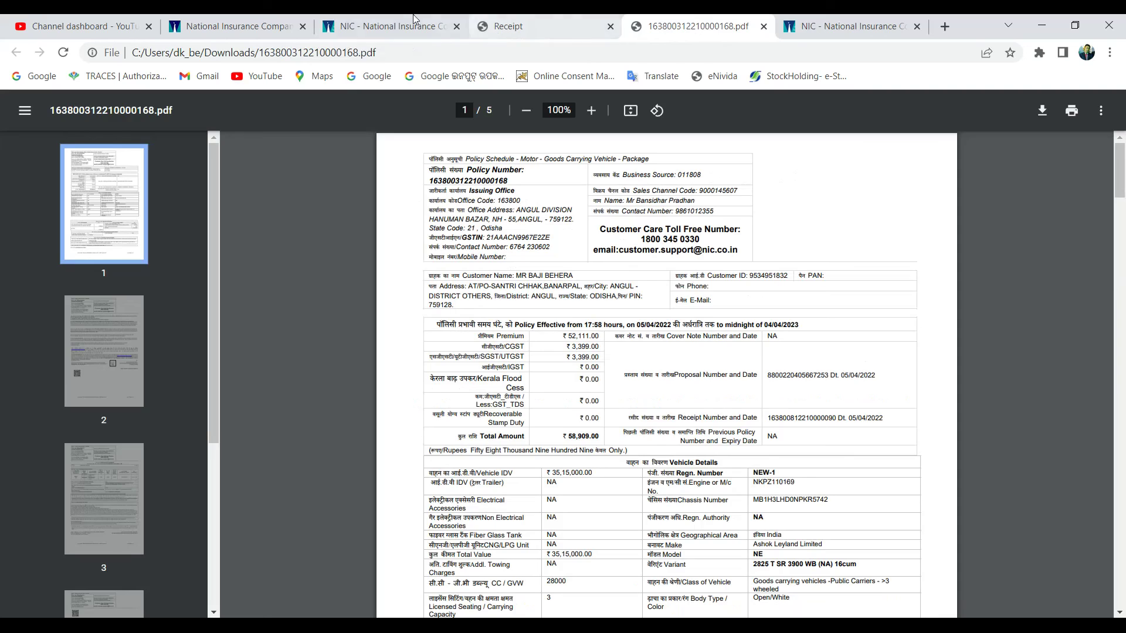
left_click(446, 29)
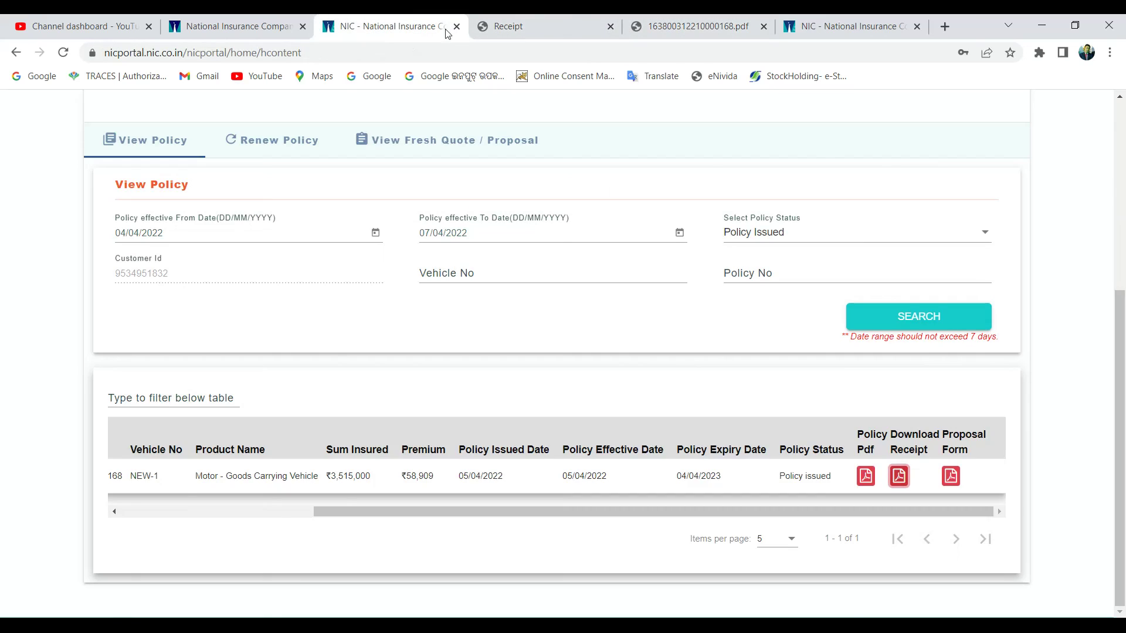
left_click(950, 476)
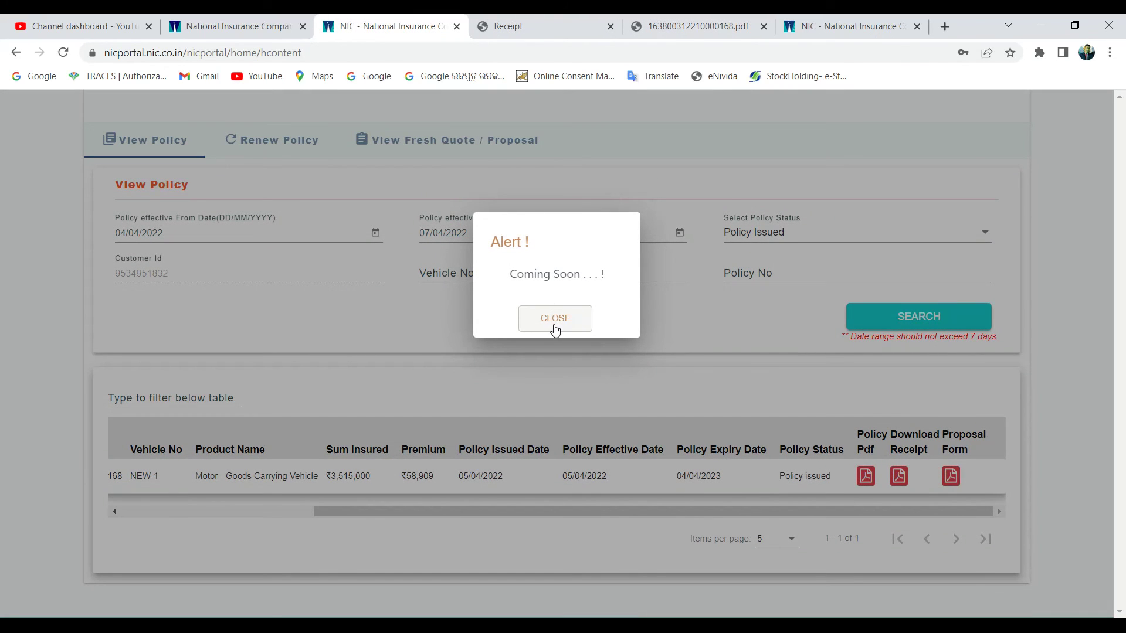
left_click(554, 320)
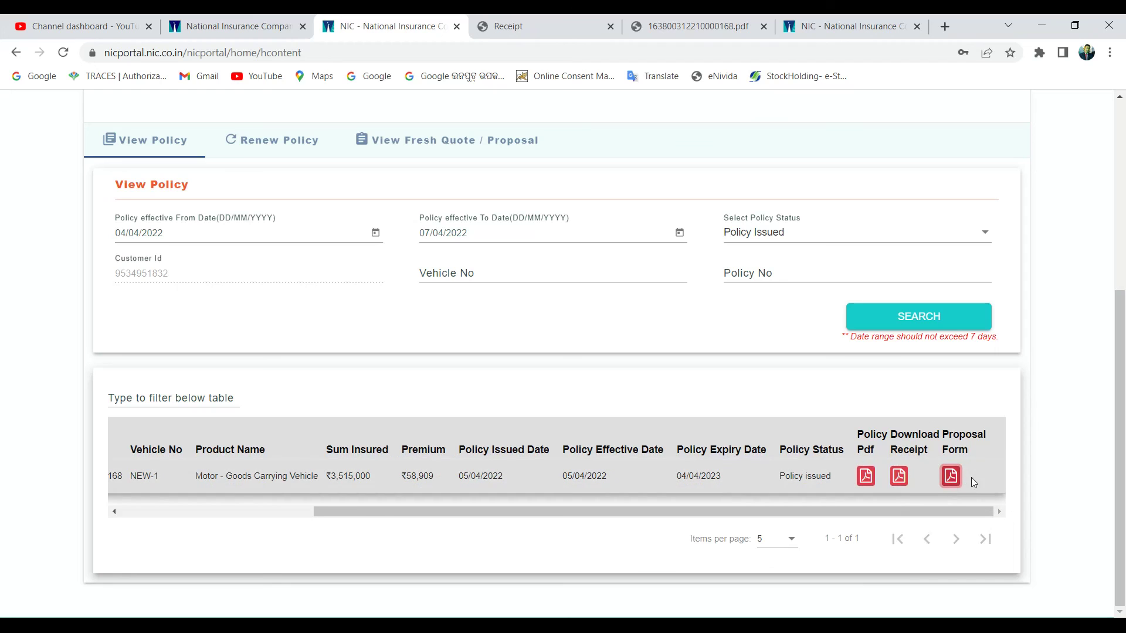